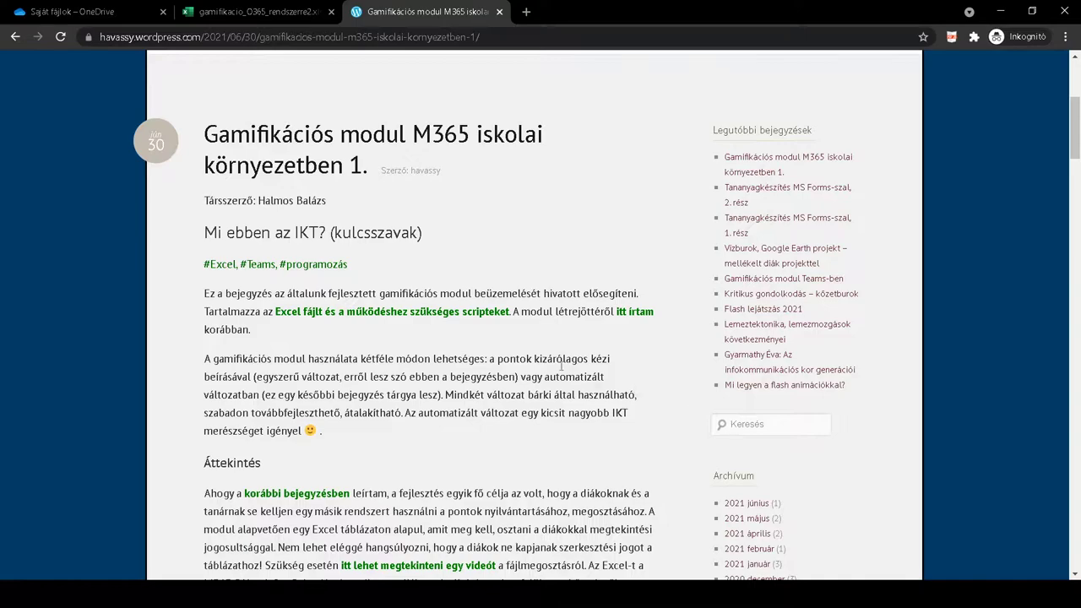
Step: Preview the blog's shared gamification workbook and scripts package, then close it and the blog post
left_click(423, 313)
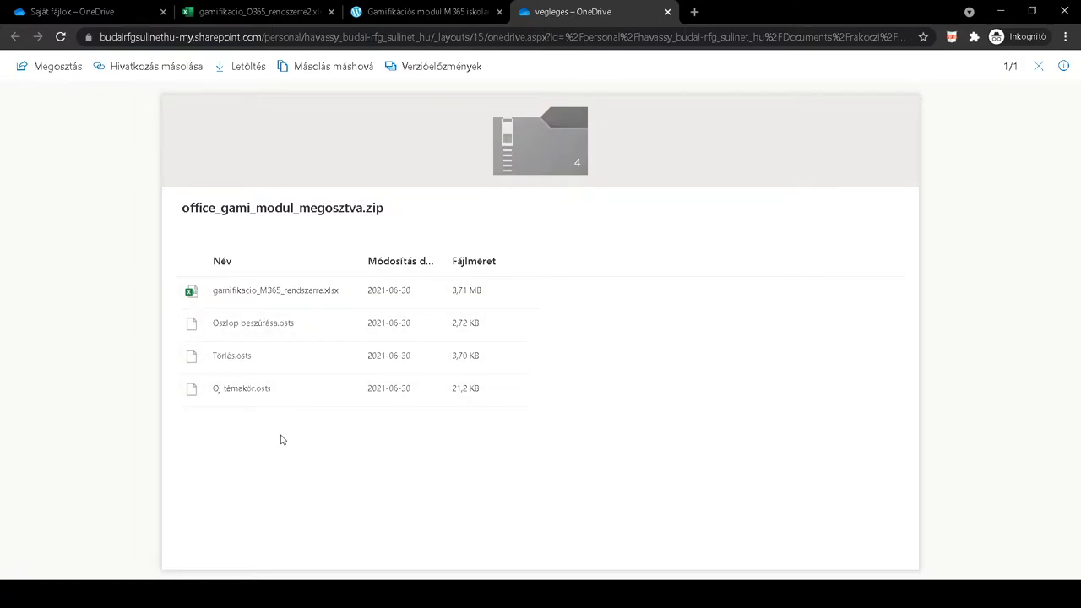
left_click(667, 12)
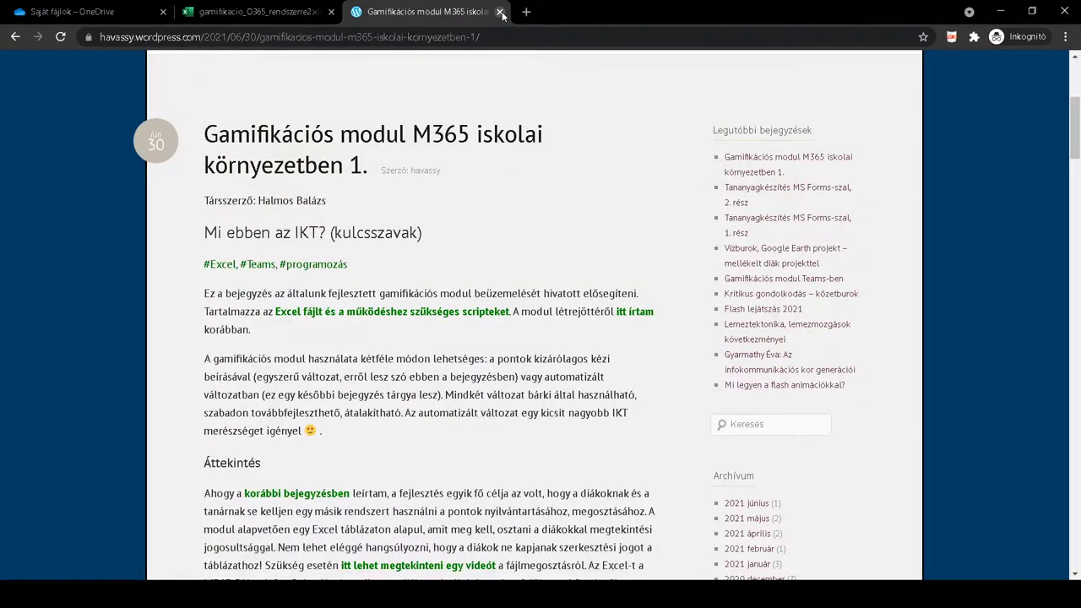
left_click(501, 11)
left_click(120, 14)
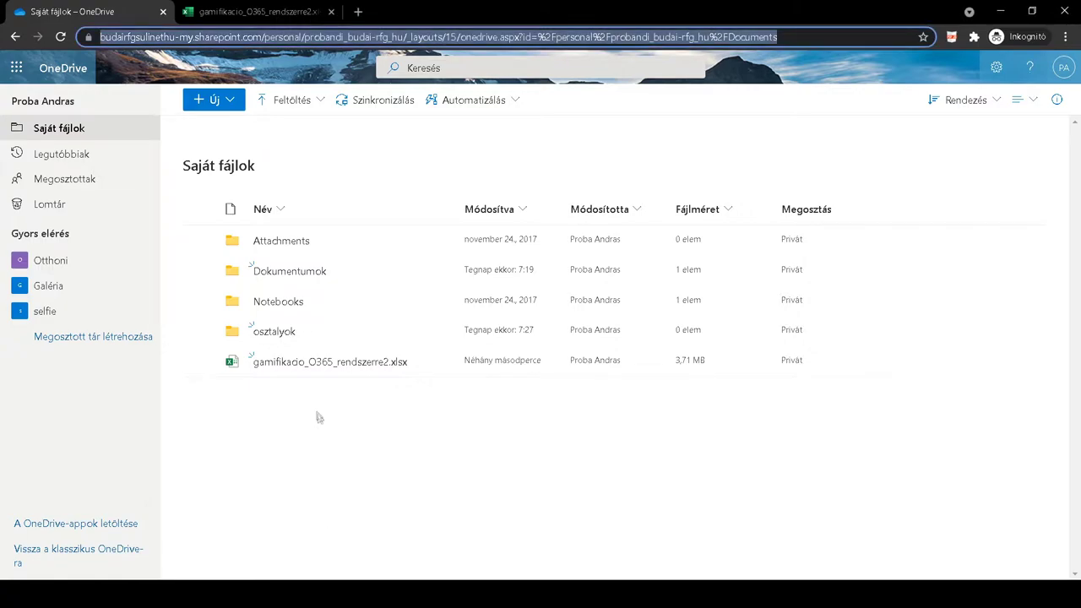
mouse_move(314, 362)
left_click(297, 273)
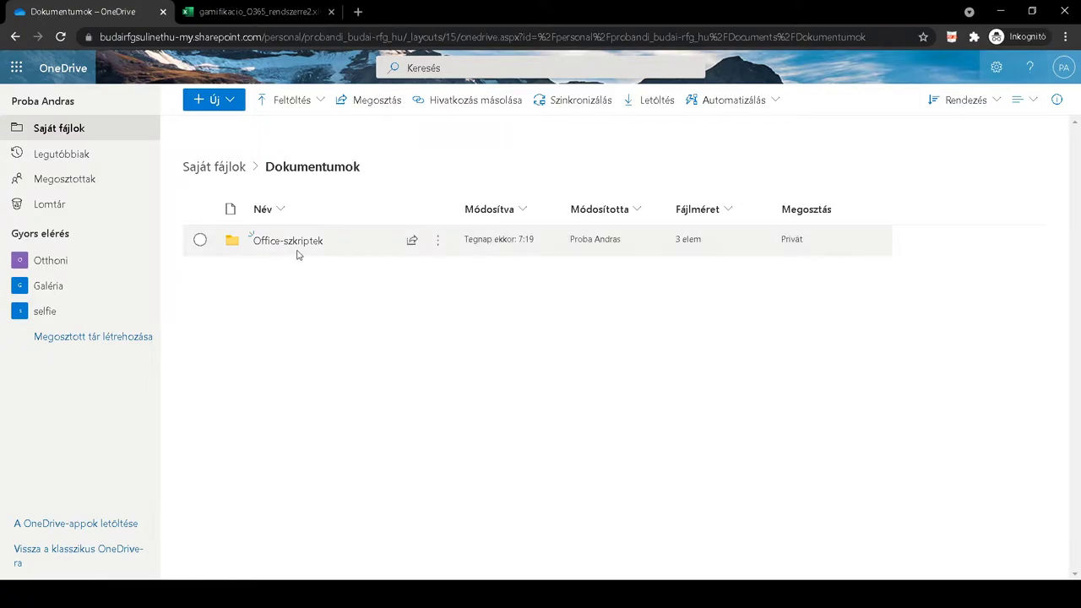
left_click(295, 243)
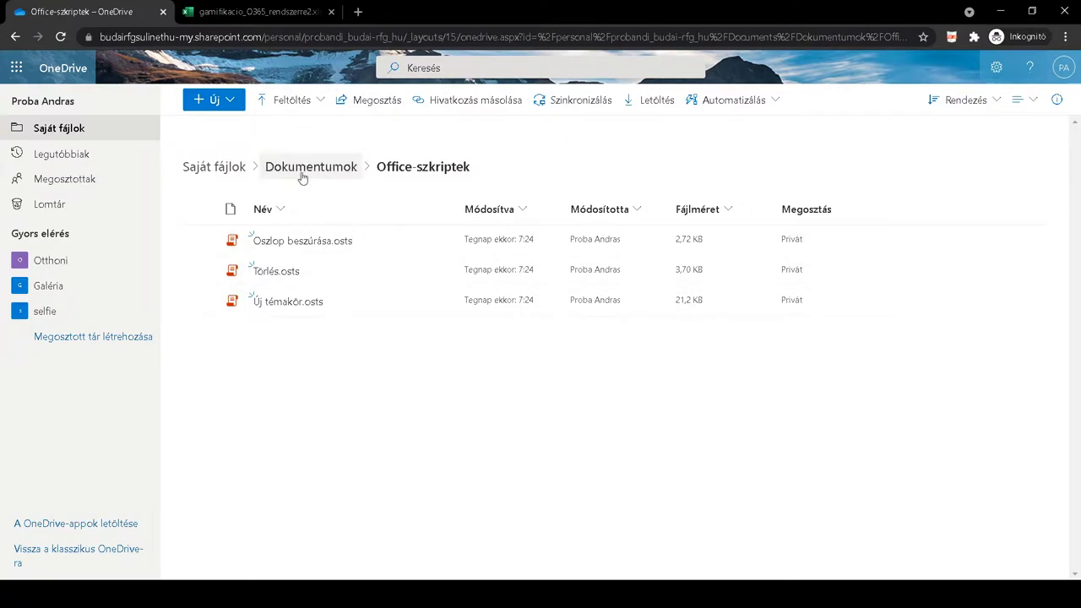
left_click(224, 170)
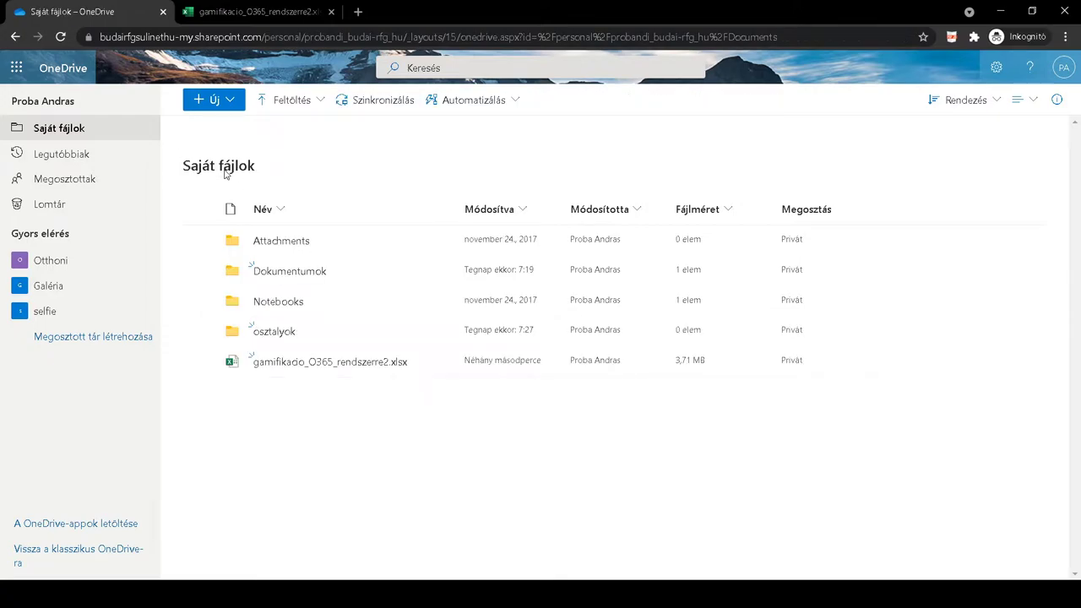
left_click(232, 103)
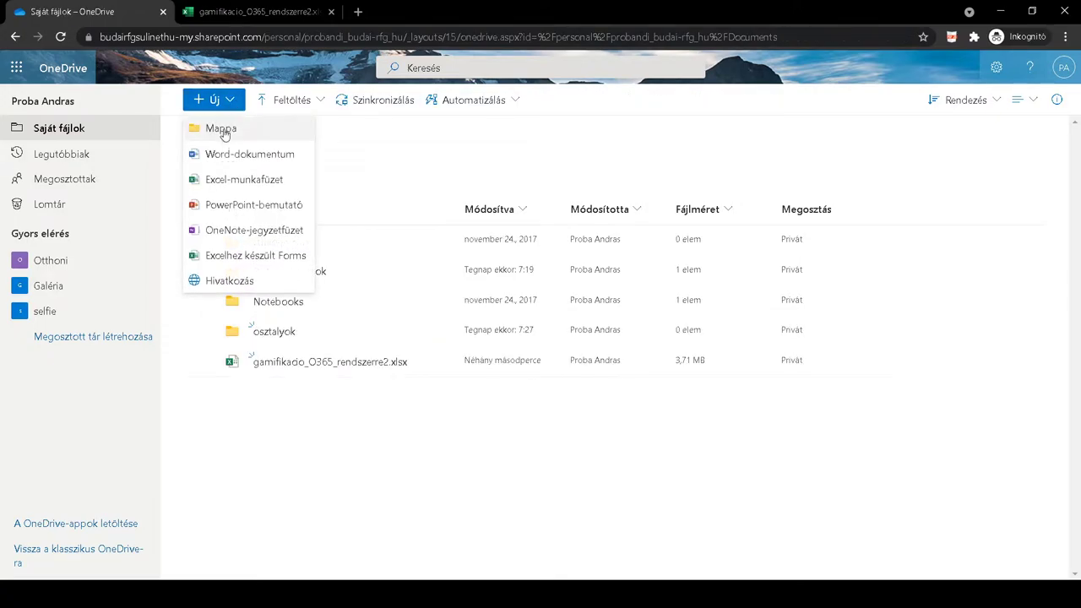
left_click(273, 418)
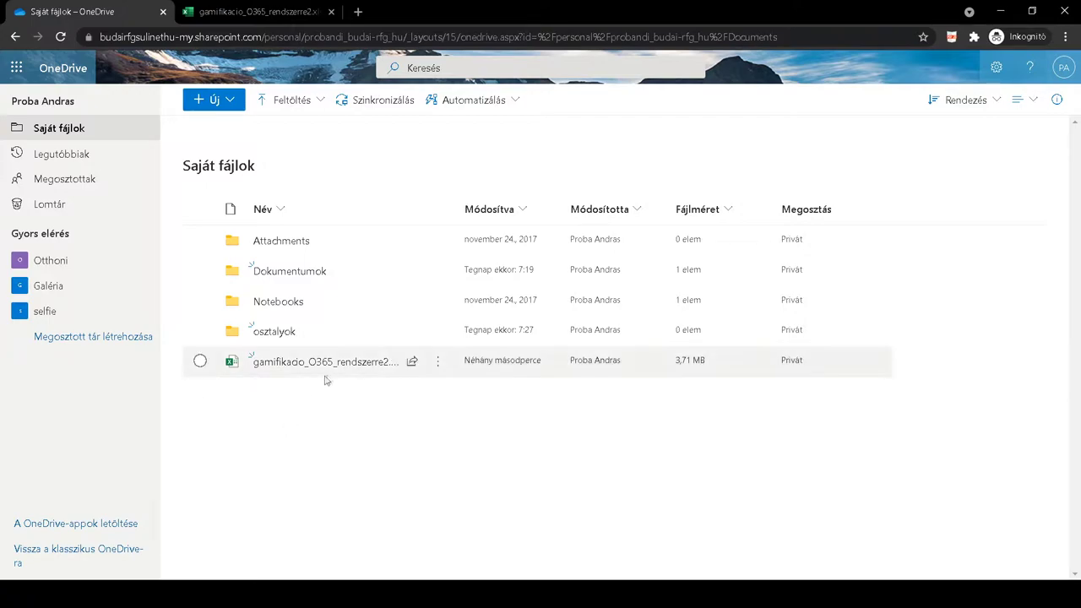
mouse_move(439, 369)
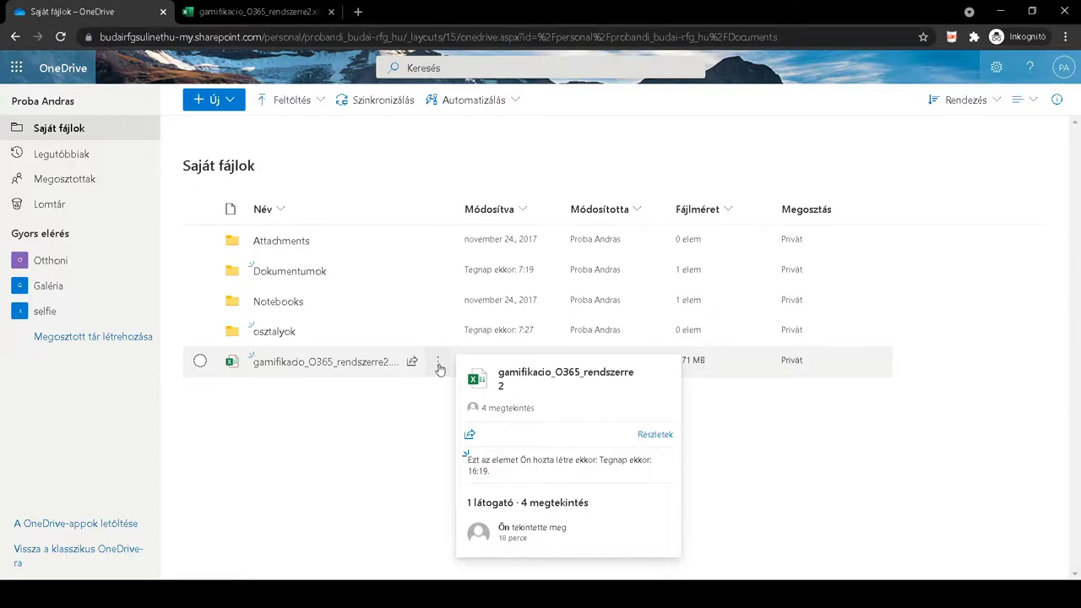
left_click(438, 364)
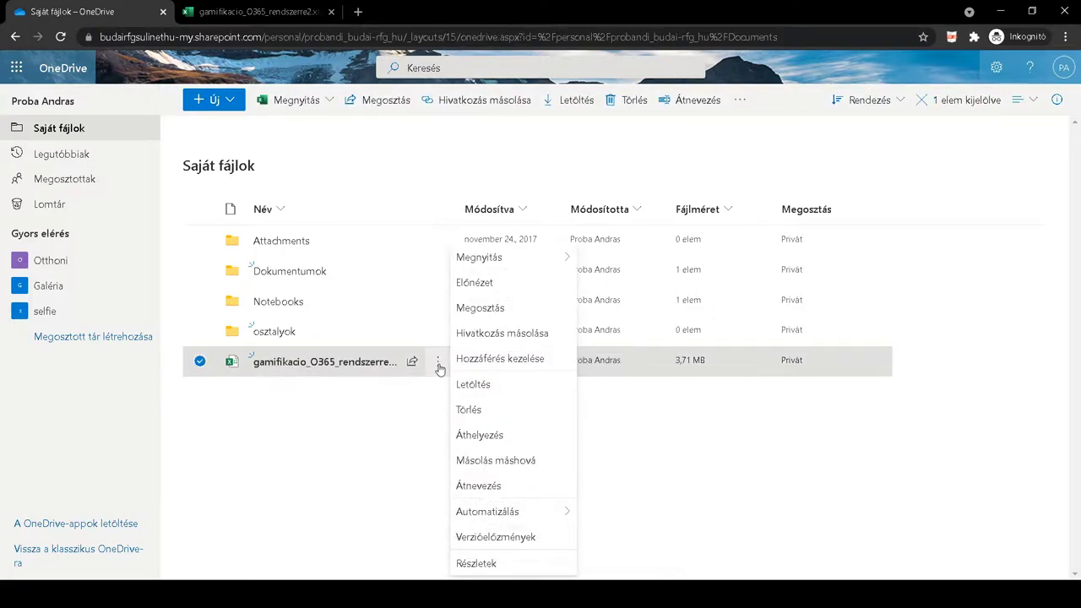
Step: Copy gamifikacio_O365_rendszerre2.xlsx to the osztalyok folder in your own OneDrive
left_click(493, 462)
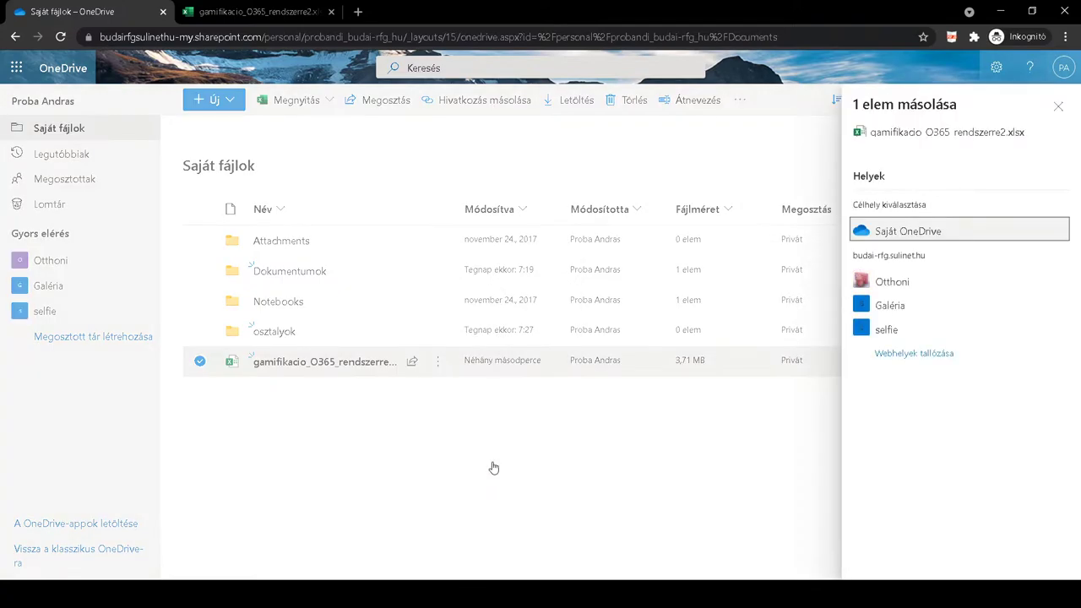
left_click(891, 234)
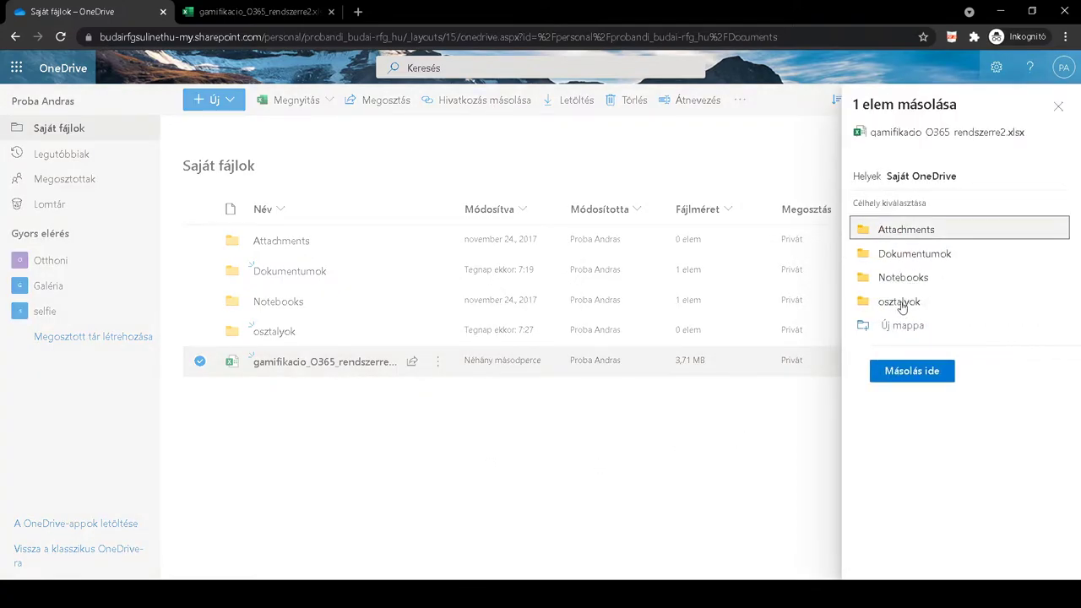
left_click(901, 304)
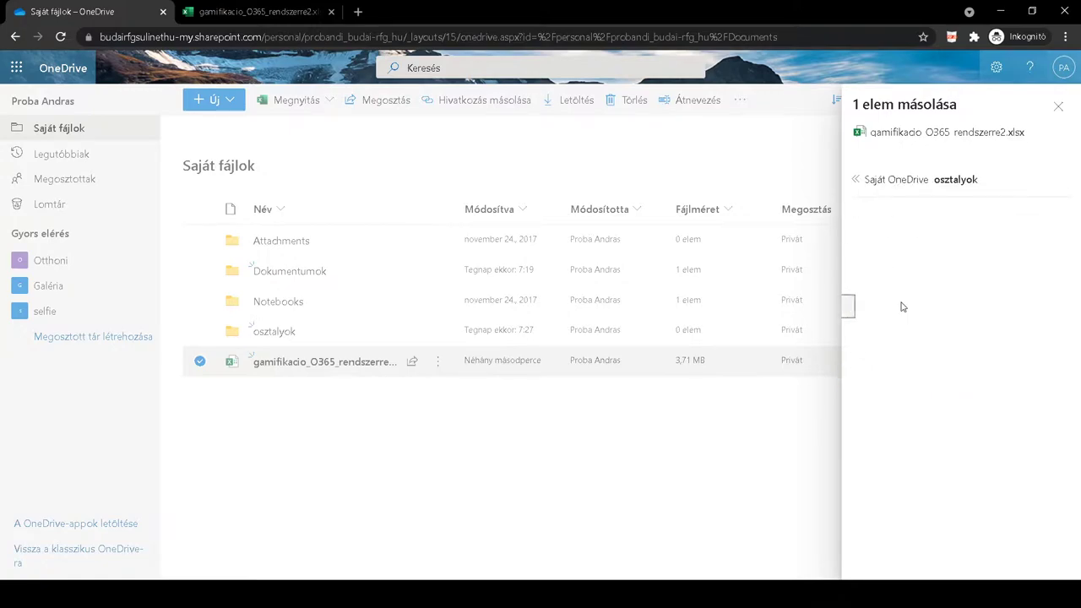
left_click(908, 290)
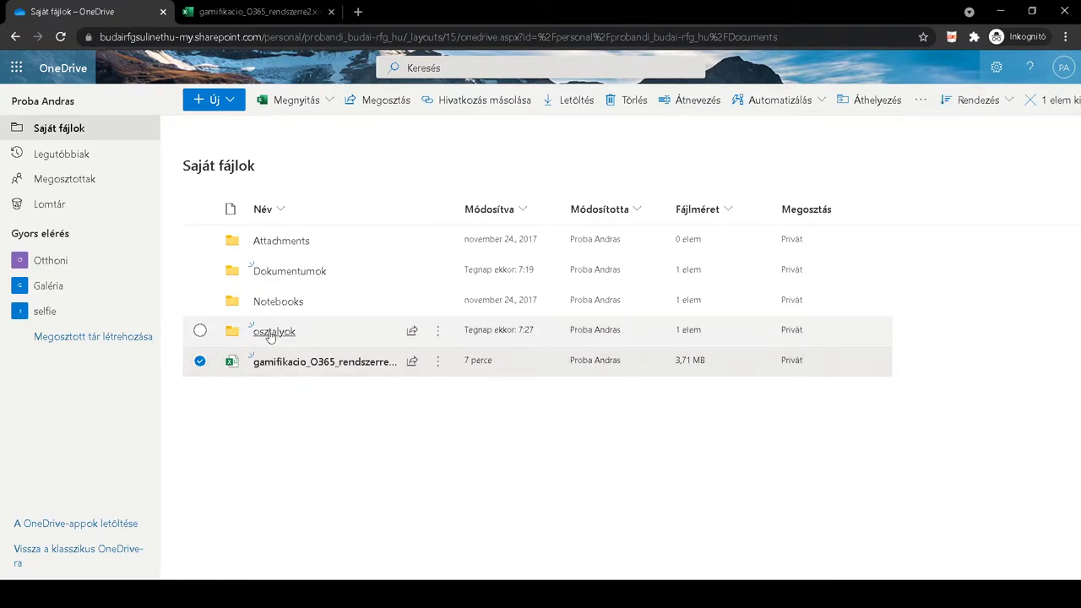
Step: In osztalyok, rename the copied workbook to 9a.xlsx and open it in Excel
left_click(272, 333)
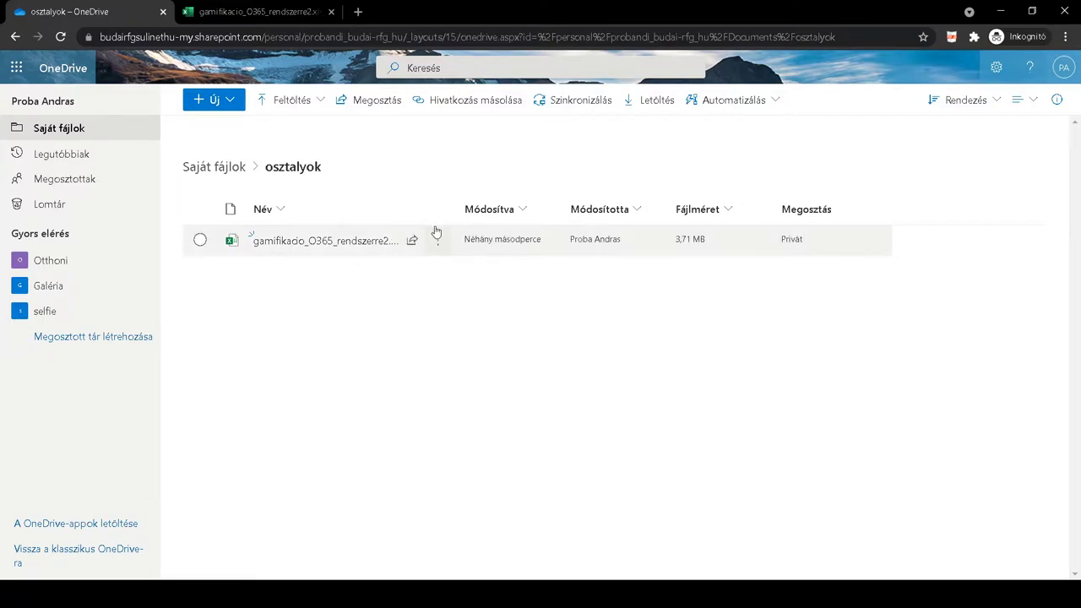
left_click(440, 244)
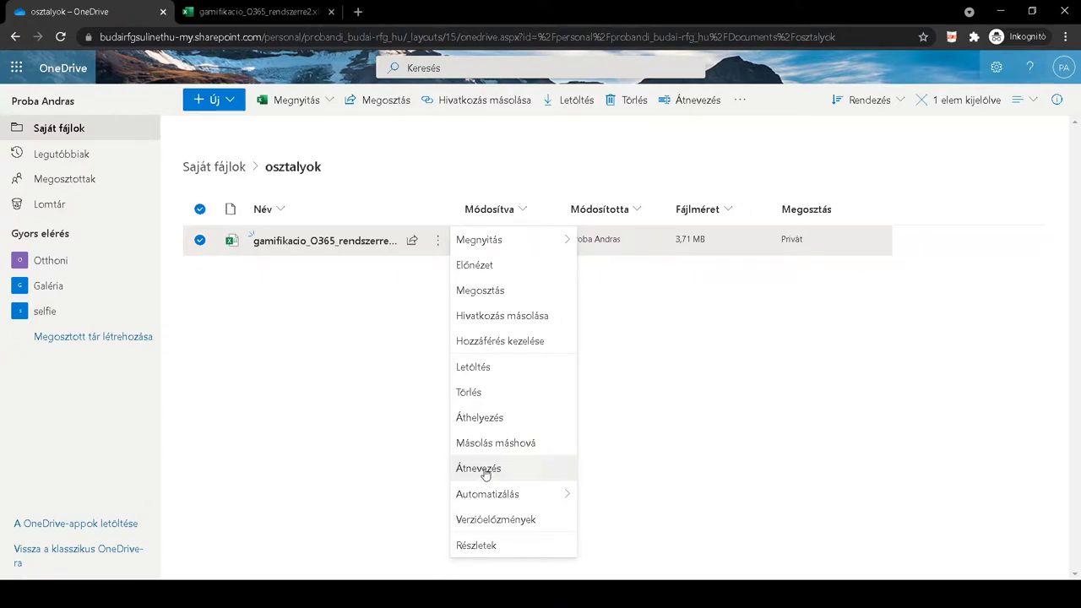
left_click(485, 473)
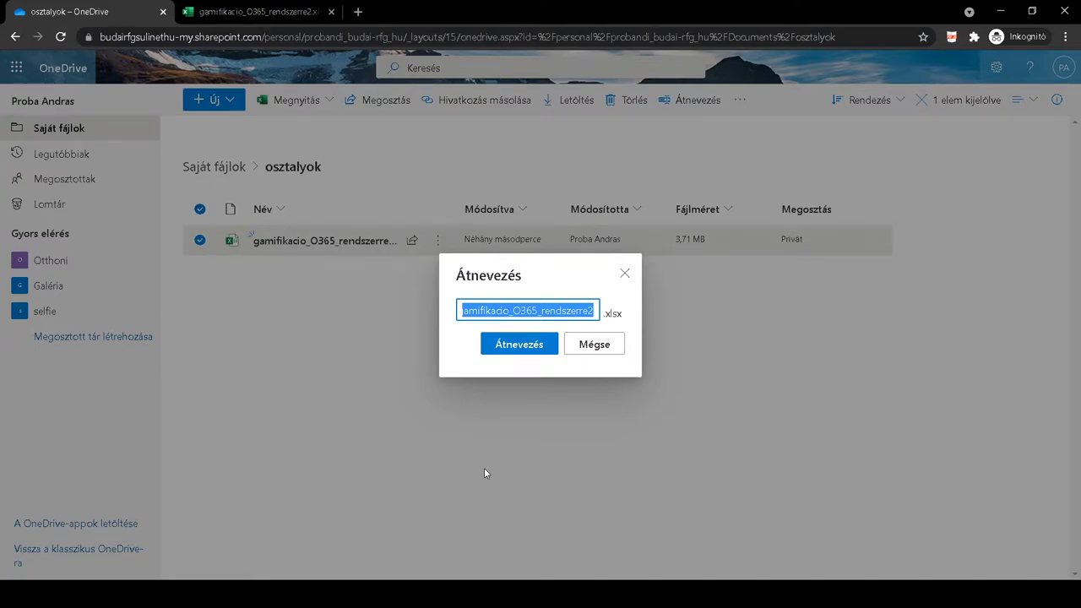
type("9a")
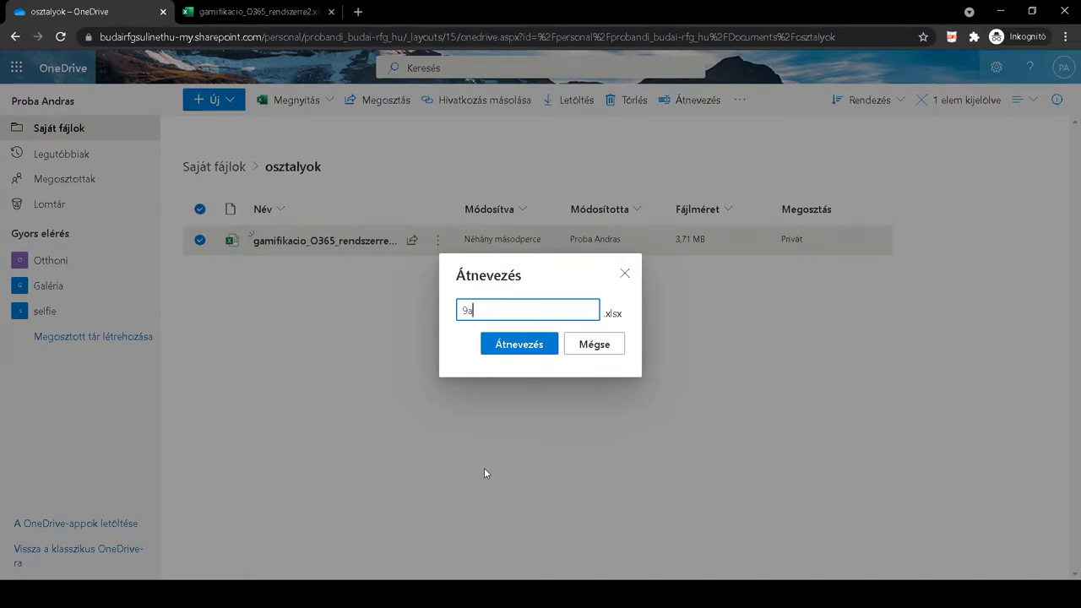
left_click(520, 351)
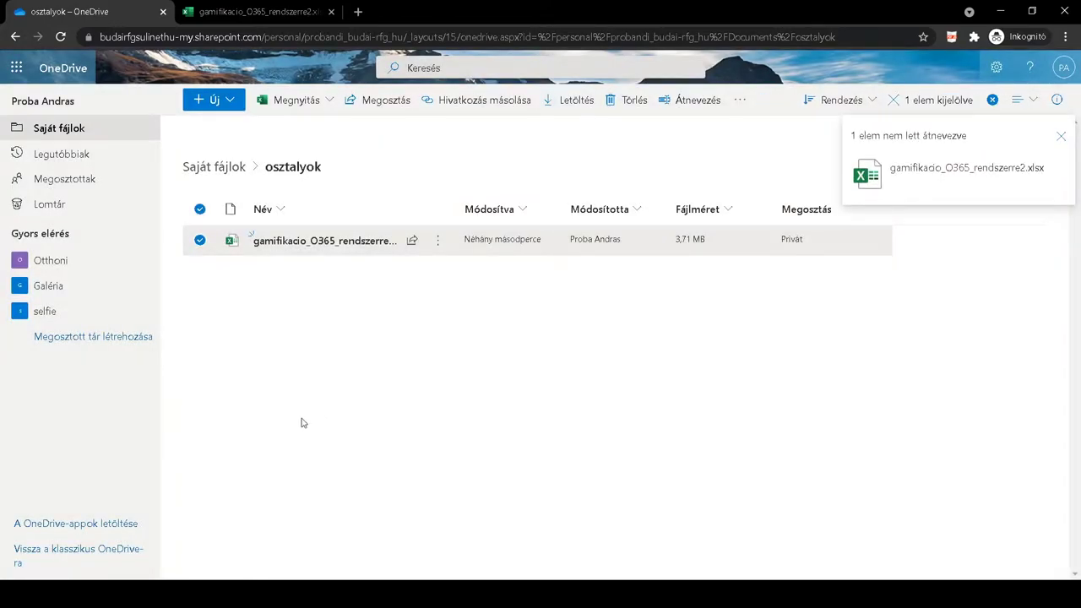
left_click(290, 344)
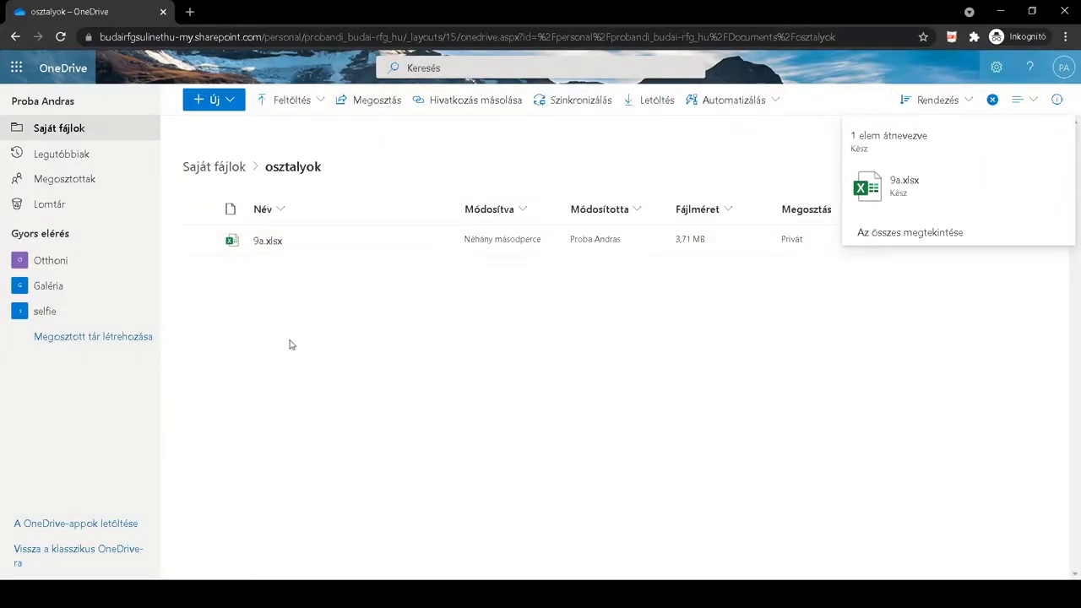
left_click(270, 244)
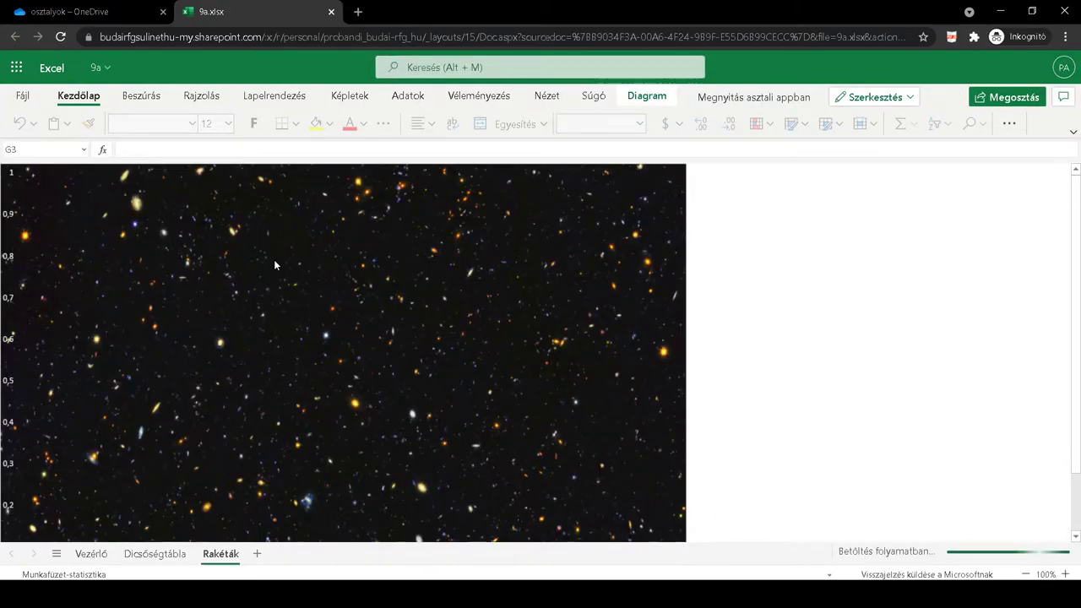
Step: Switch to the Vezérlő sheet and select the Következő témakör cell D2
left_click(93, 554)
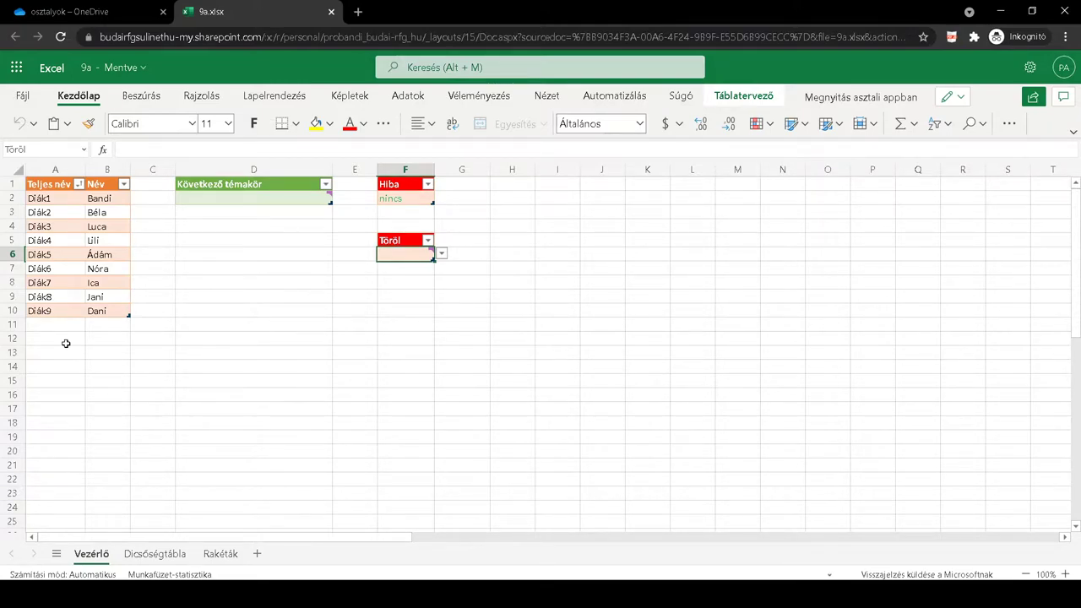
left_click(214, 201)
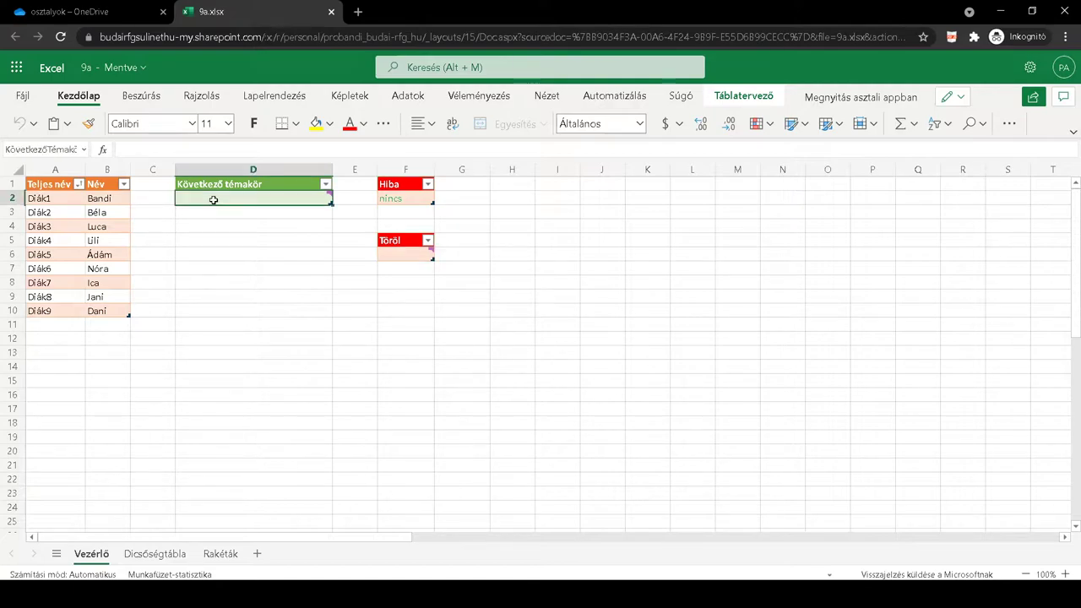
Step: Enter 'téma' in cell D2 under Következő témakör and bring up the Automatizálás scripts
double_click(214, 200)
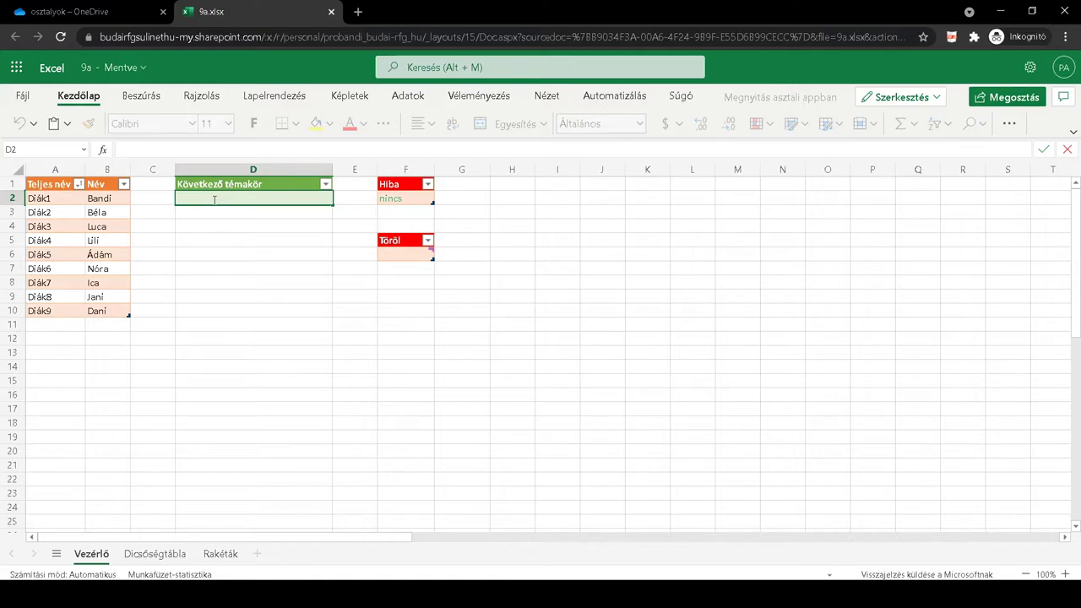
type("te")
type("ma")
type("_")
type("1")
key("BackSpace")
key("BackSpace")
key("BackSpace")
type("éma")
key("Return")
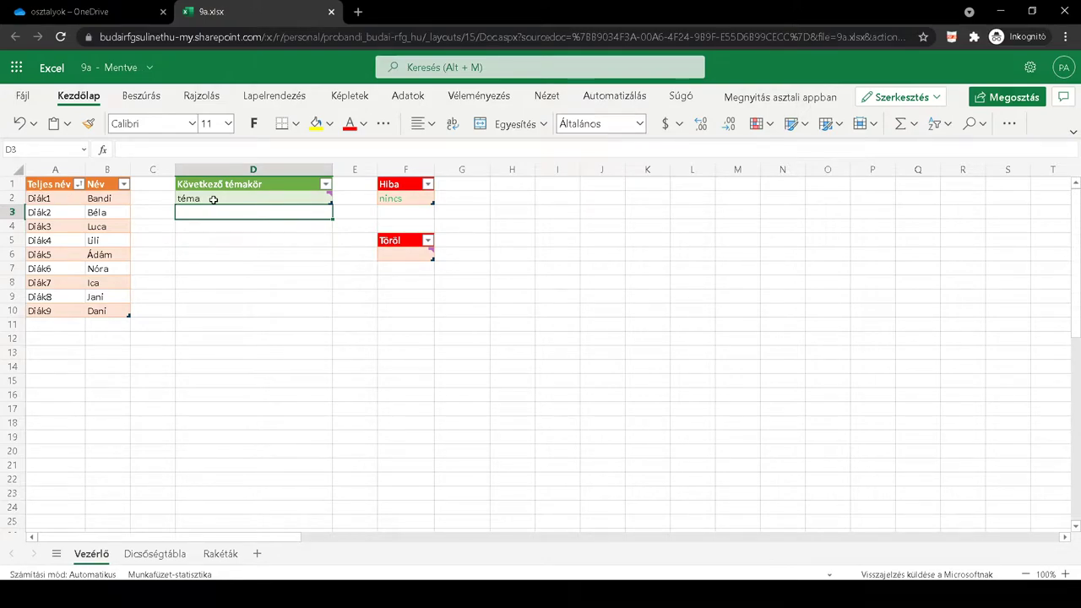
left_click(615, 96)
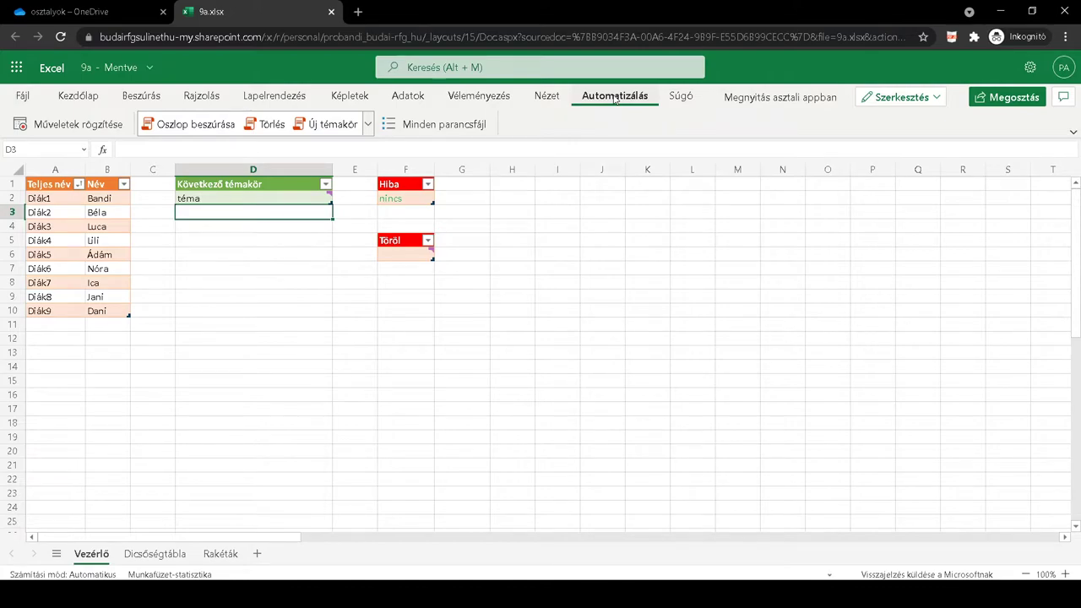
Step: Run the Új témakör script to create the téma sheet, then close the code pane
left_click(334, 127)
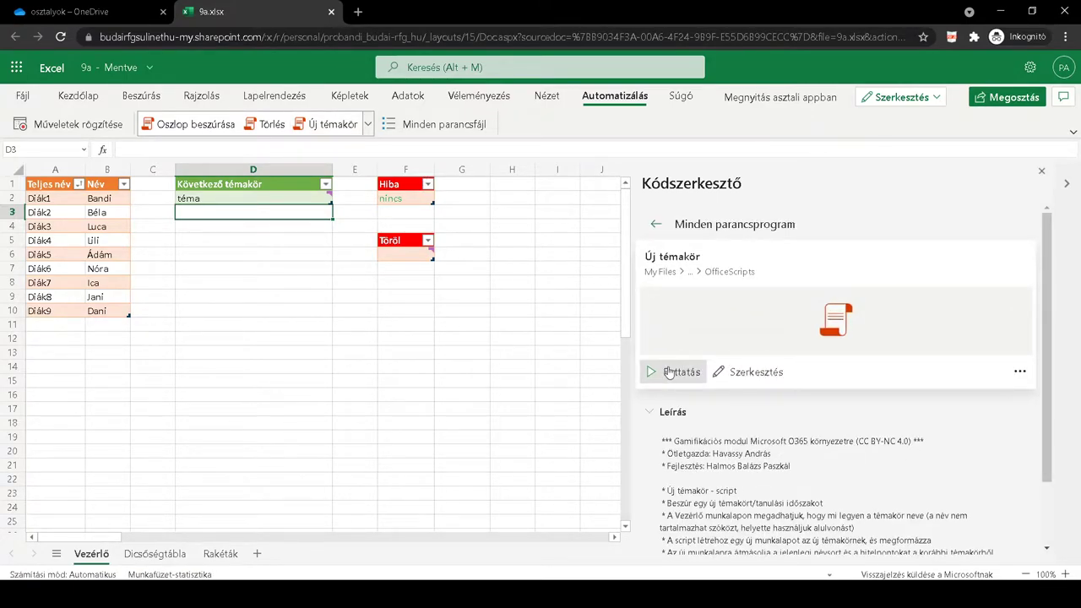
left_click(667, 377)
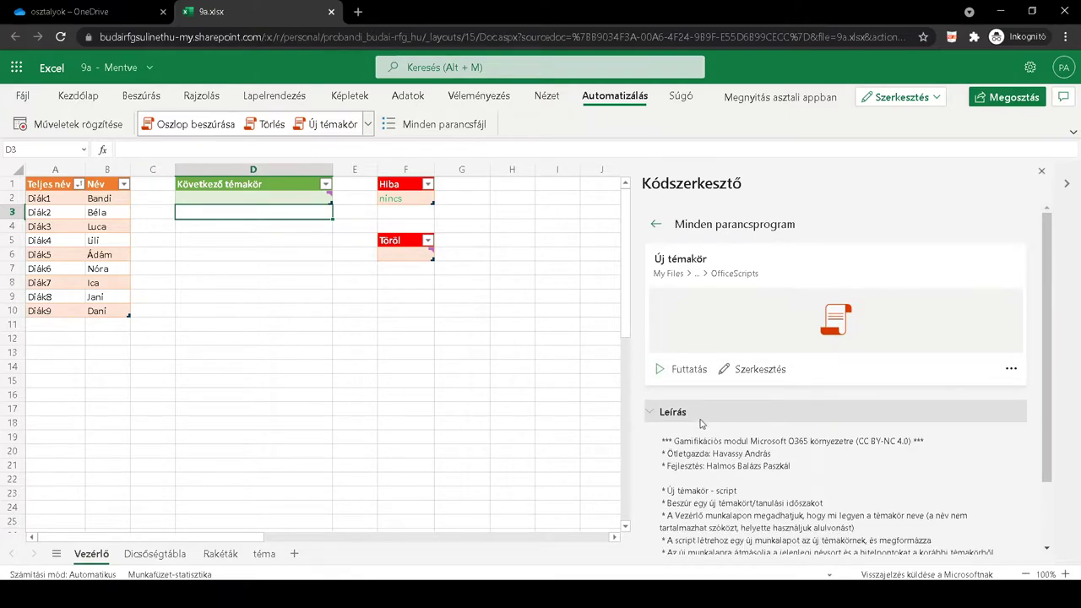
left_click(1043, 171)
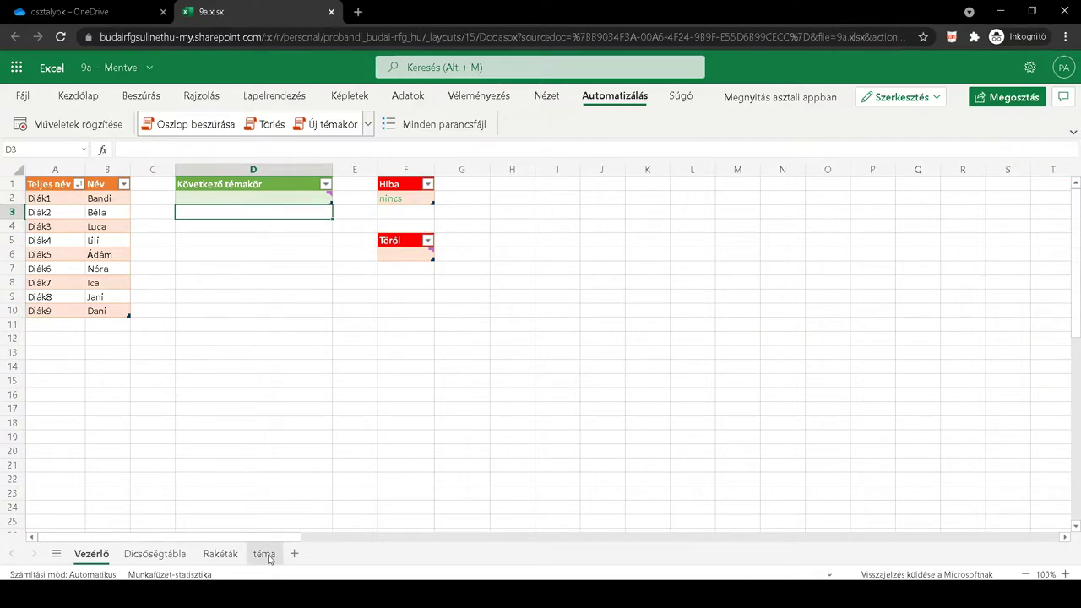
left_click(264, 554)
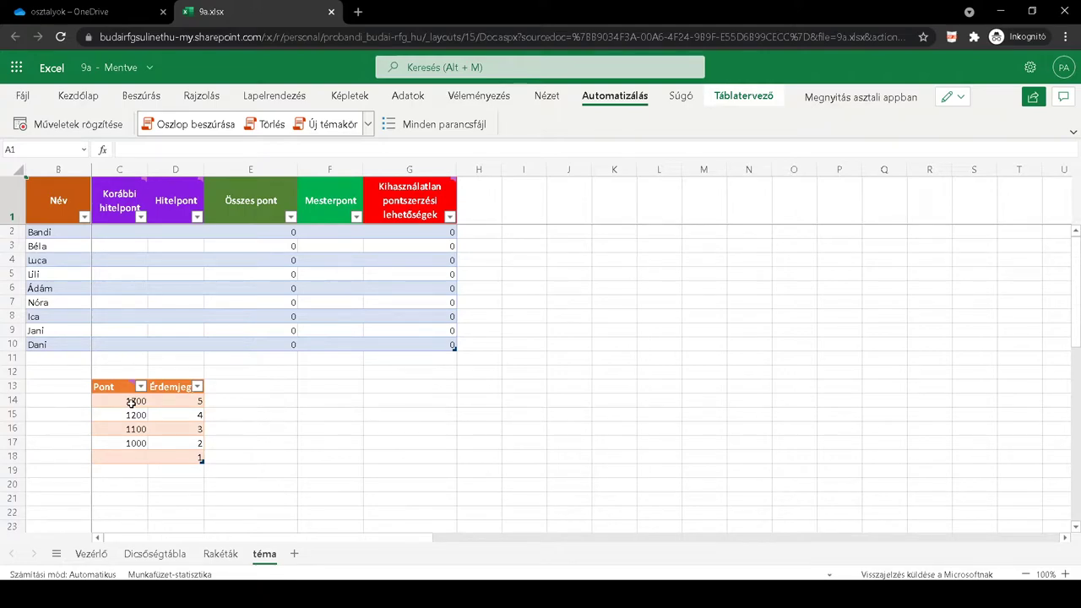
mouse_move(129, 392)
left_click(198, 127)
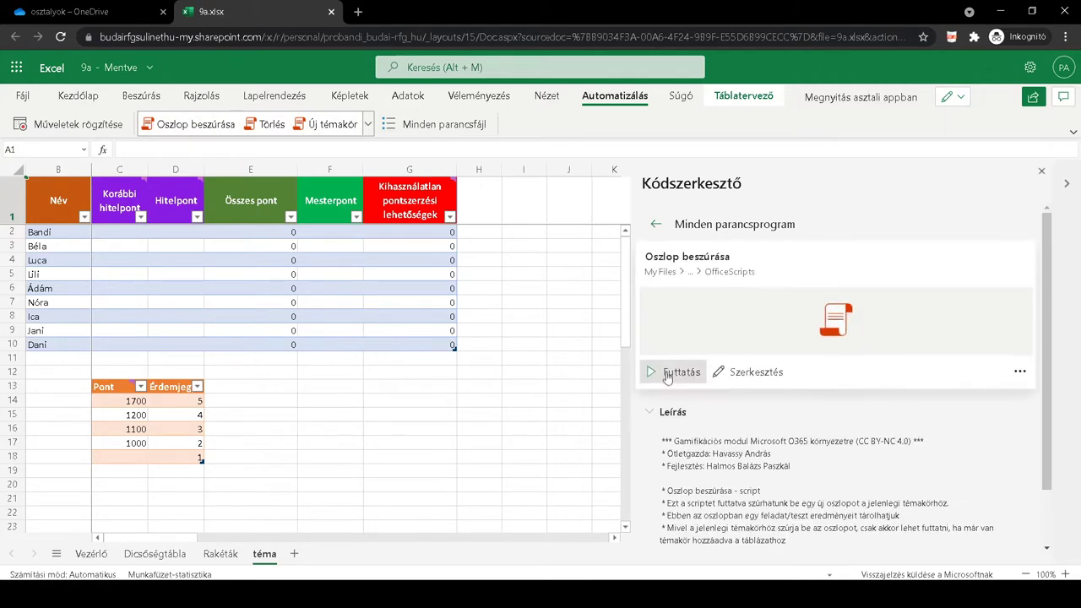
Step: Run Oszlop beszúrása twice to insert the Oszlop1 and Oszlop2 columns before Hitelpont
left_click(668, 373)
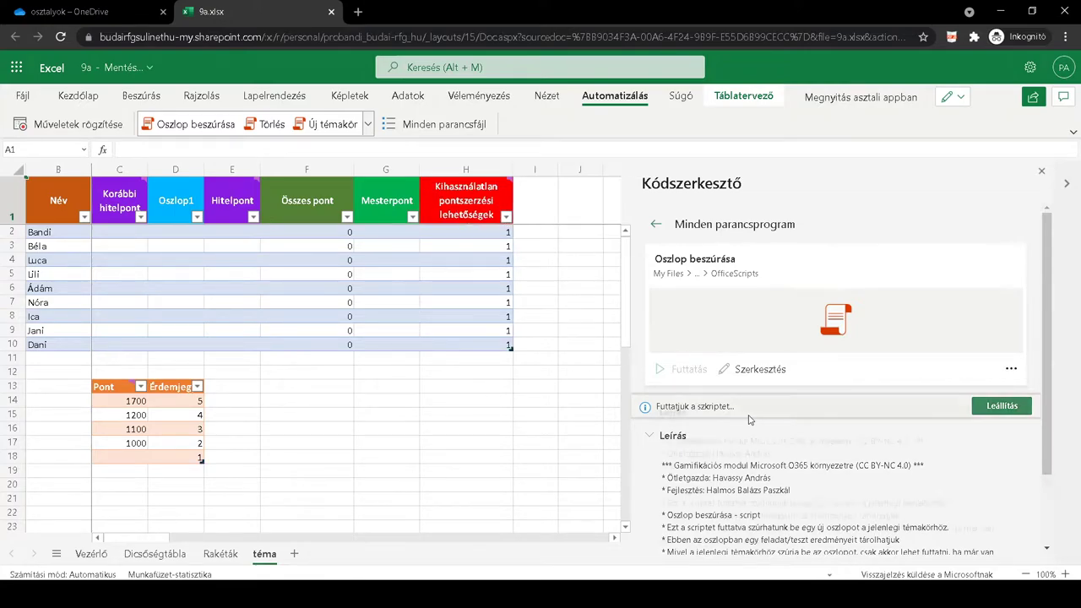
left_click(1042, 171)
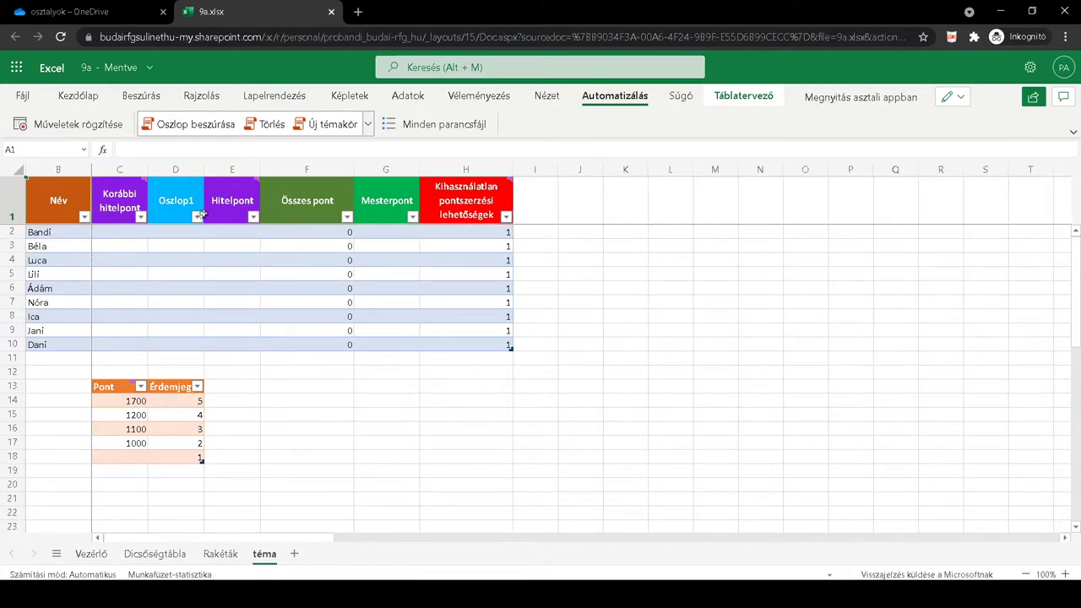
left_click(178, 131)
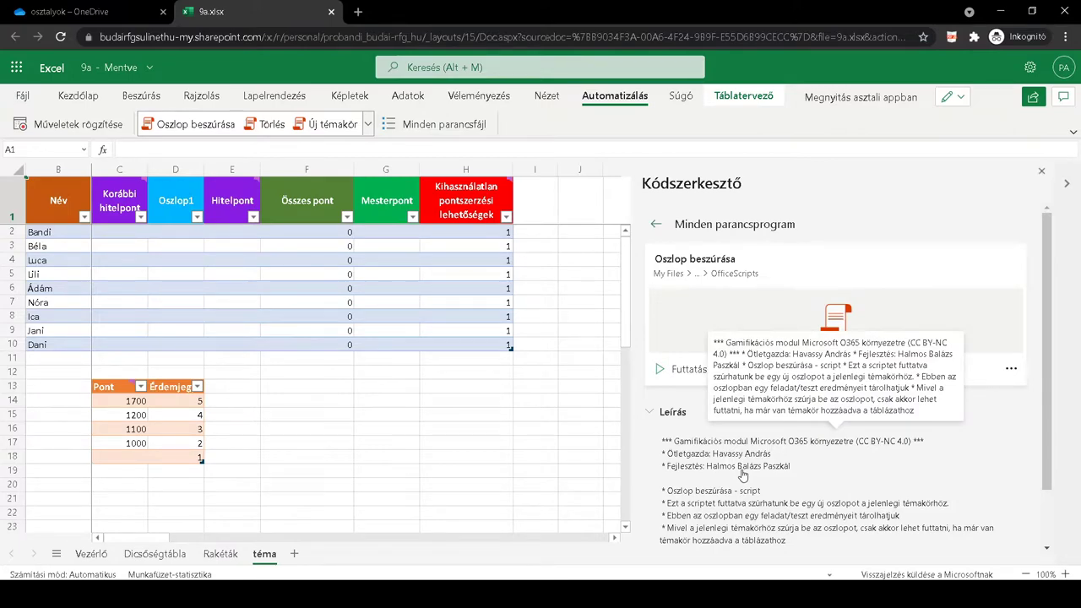
left_click(667, 376)
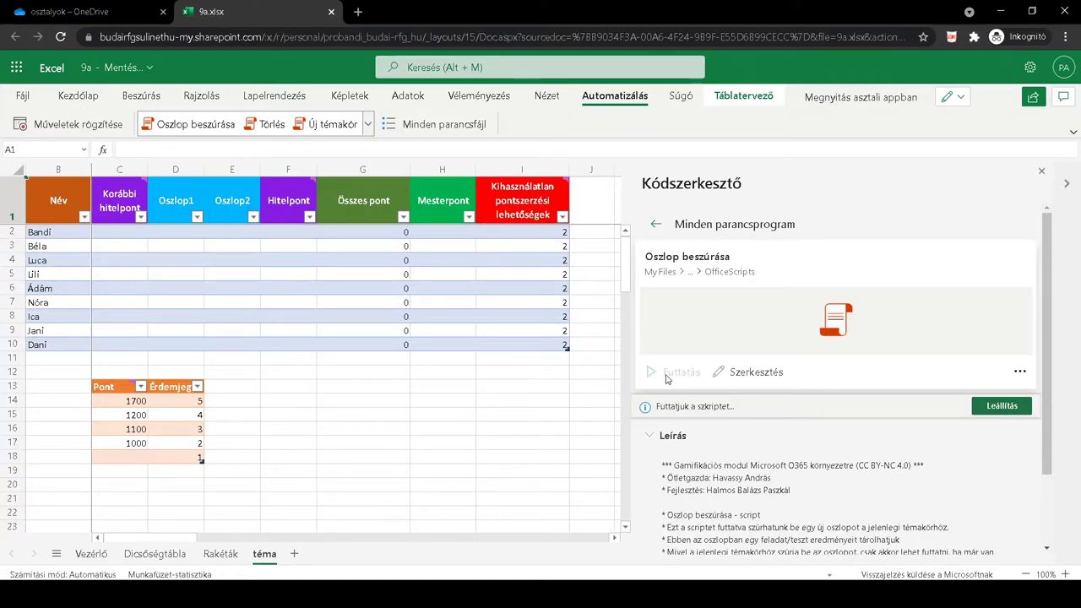
left_click(1042, 172)
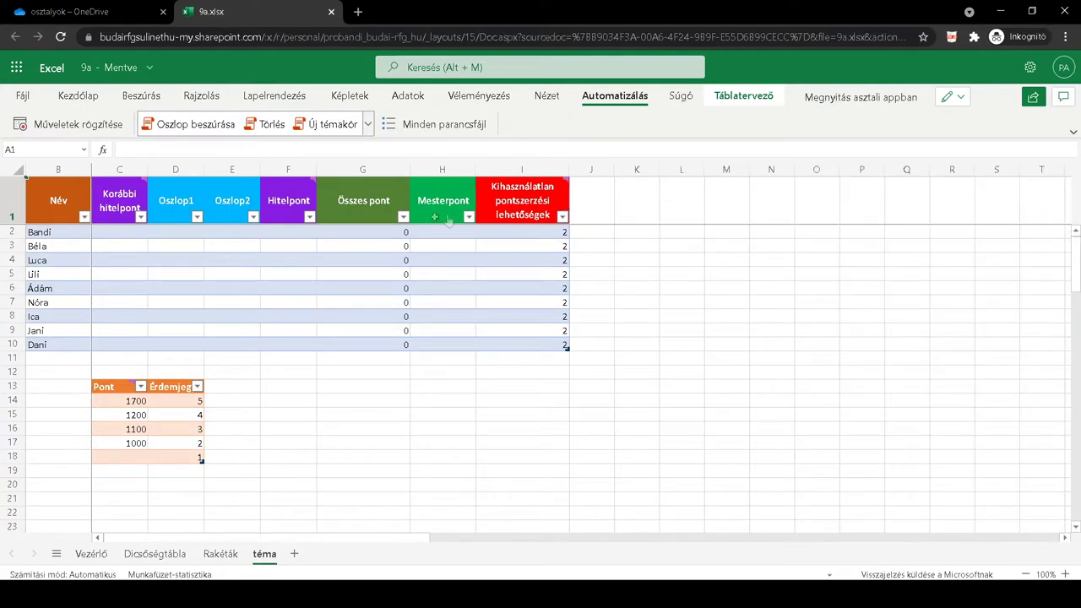
Step: Rename the Oszlop1 header in D1 to feladat1
left_click(175, 200)
double_click(175, 200)
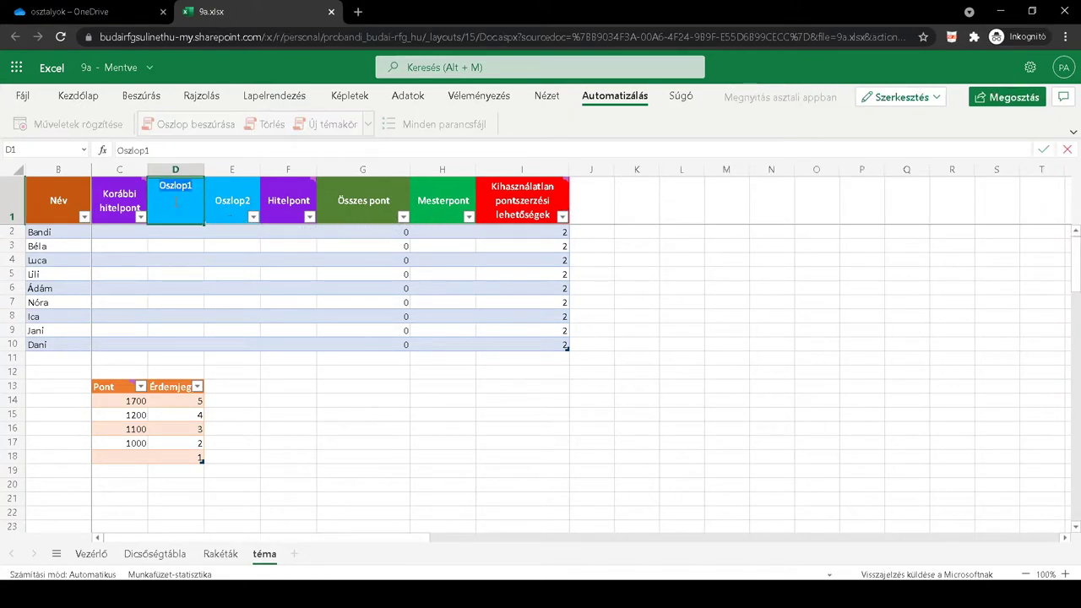
type("feladat1")
key("Return")
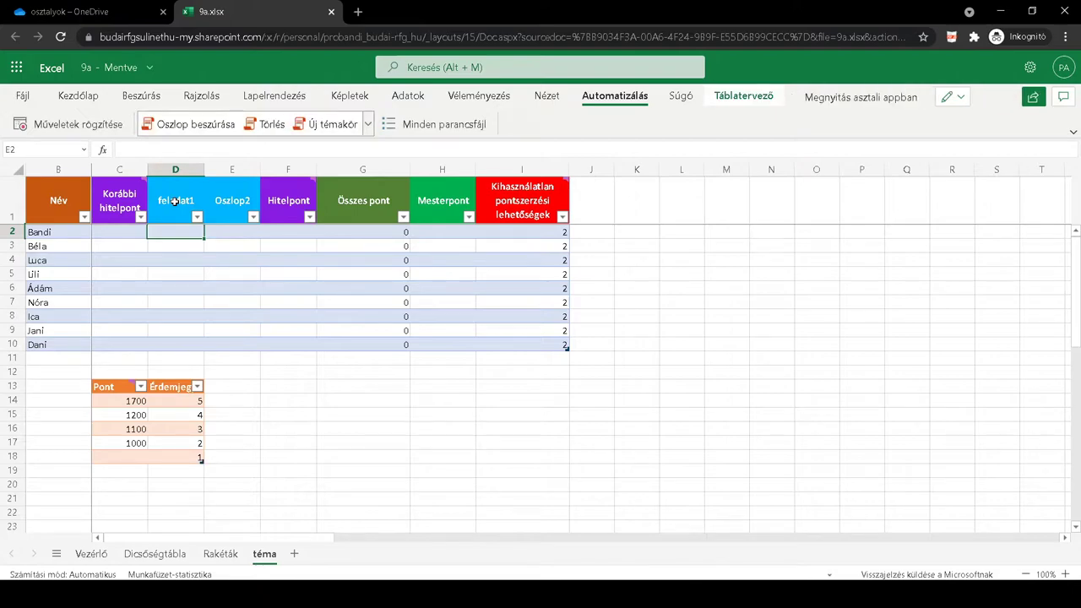
Step: Rename the Oszlop2 header in E1 to feladat2 and clear the stray text from E2
key("Right")
type("feladat2")
key("Return")
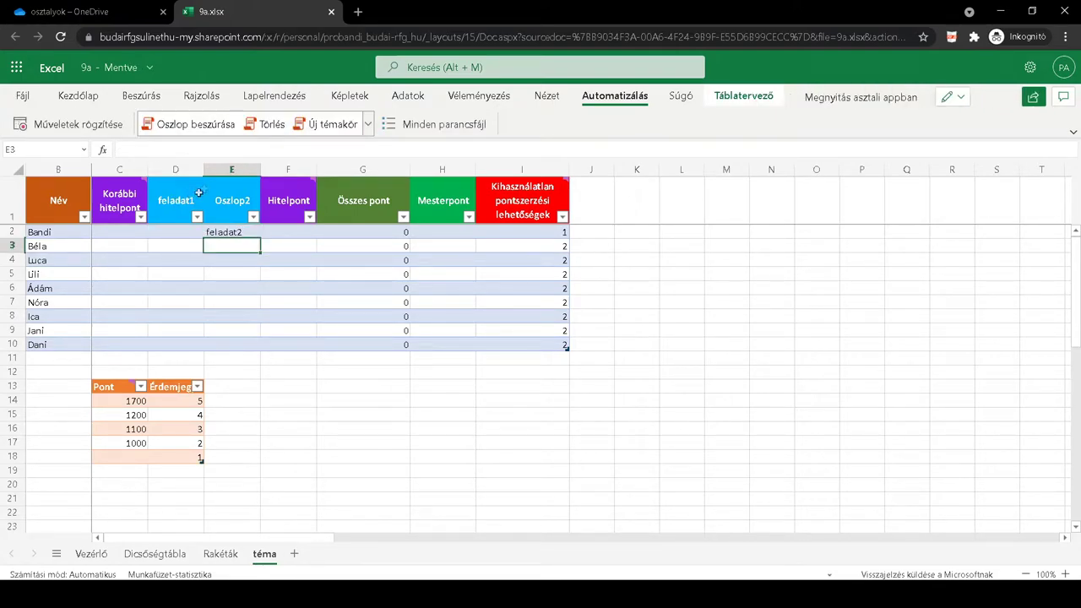
left_click(234, 233)
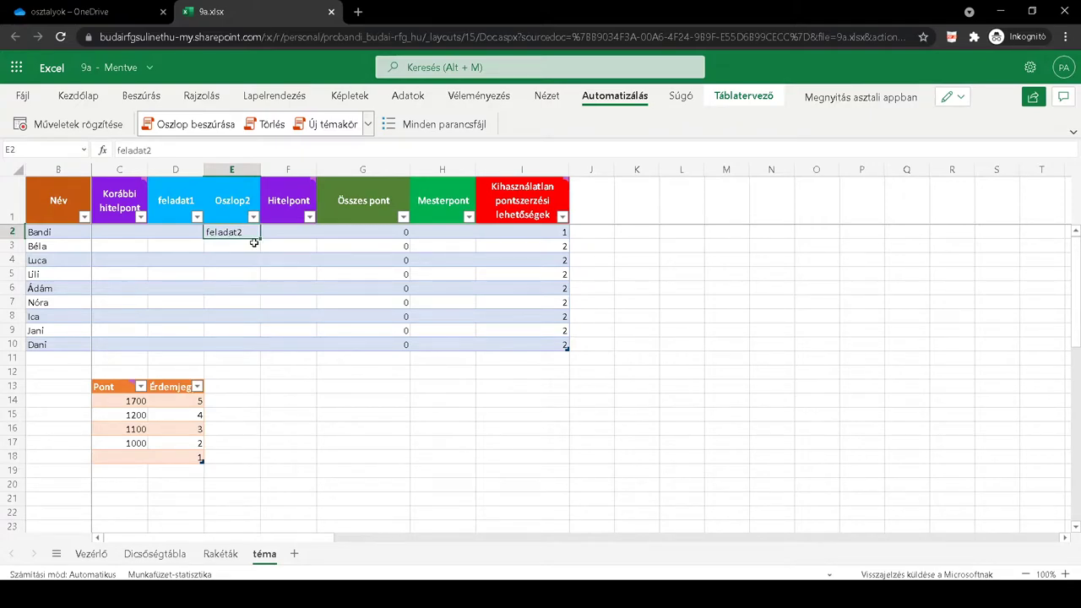
double_click(243, 203)
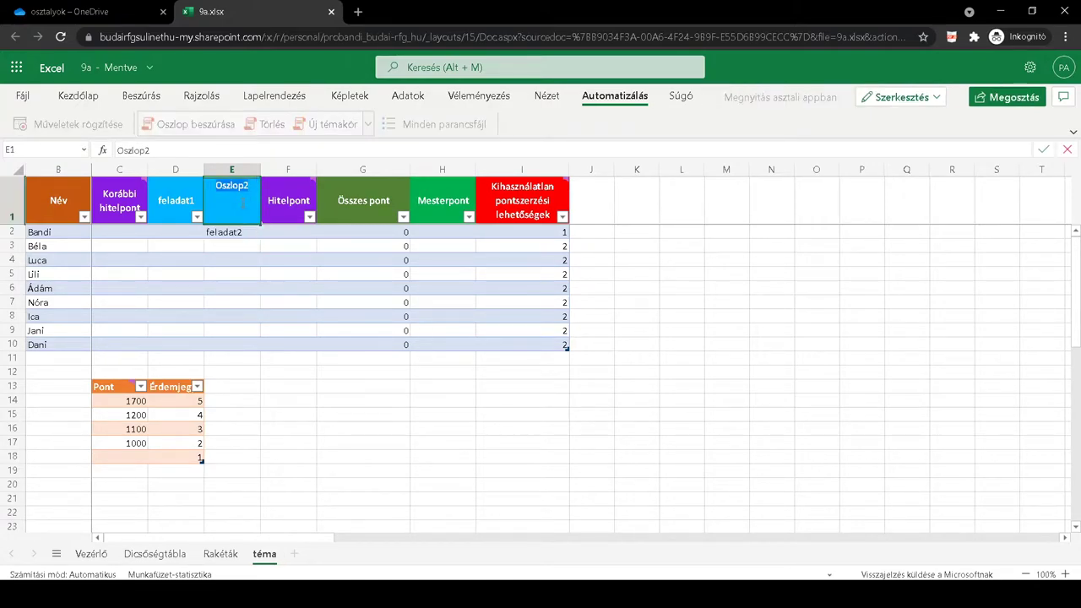
type("feladat2")
key("Return")
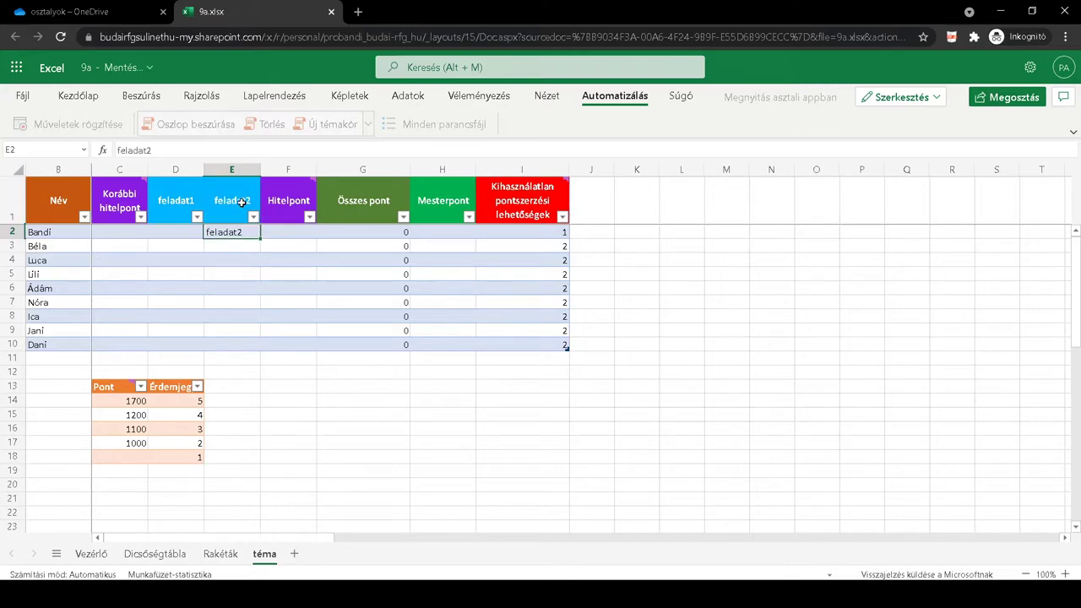
key("Delete")
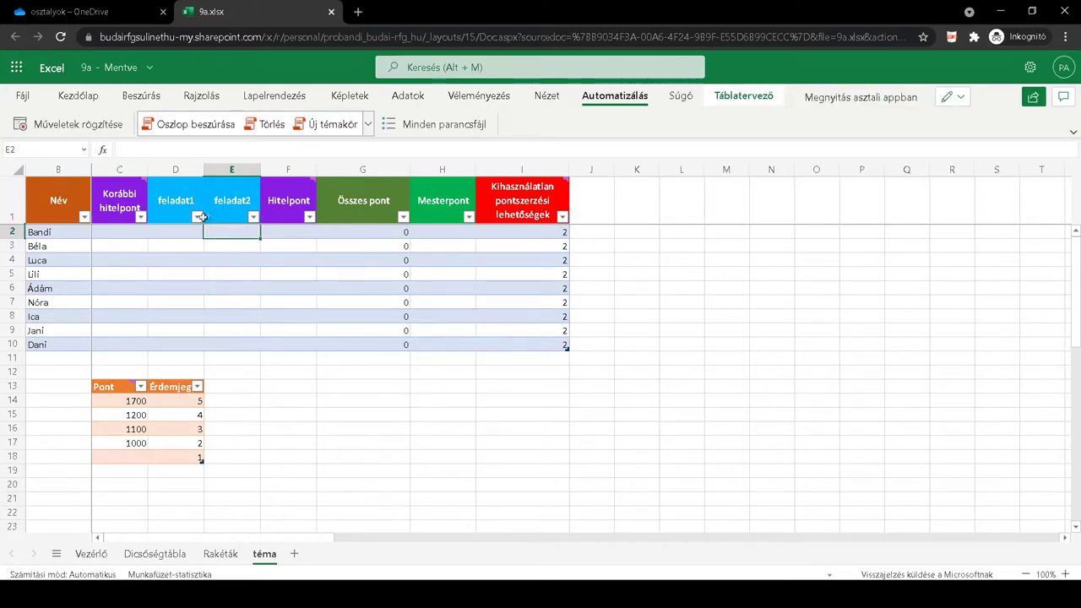
left_click(173, 231)
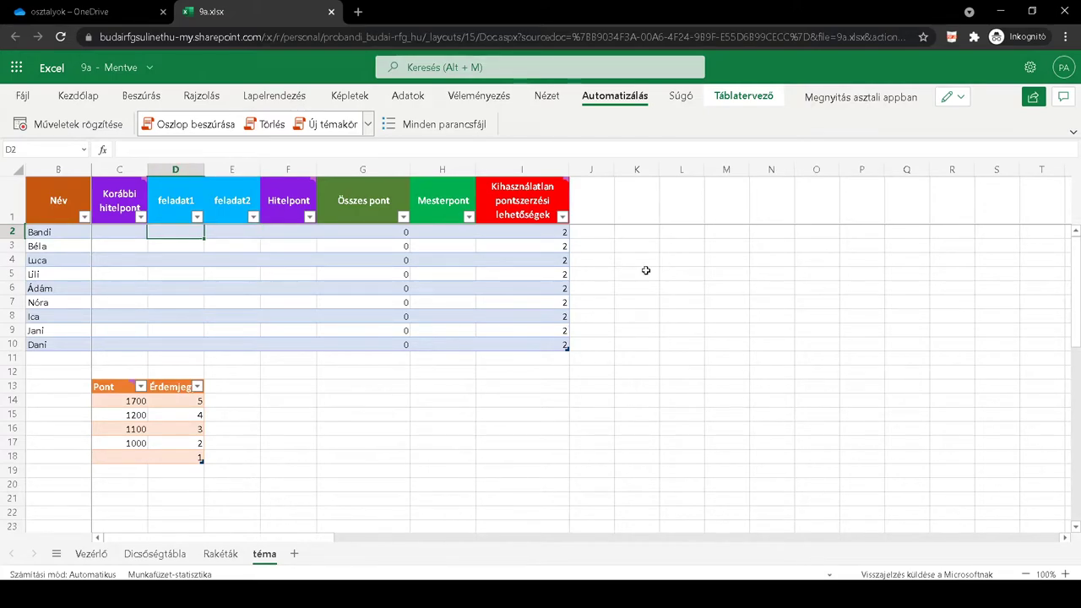
Step: Enter 200 in D2 and fill it down to D10 for every student's feladat1
type("200")
key("Return")
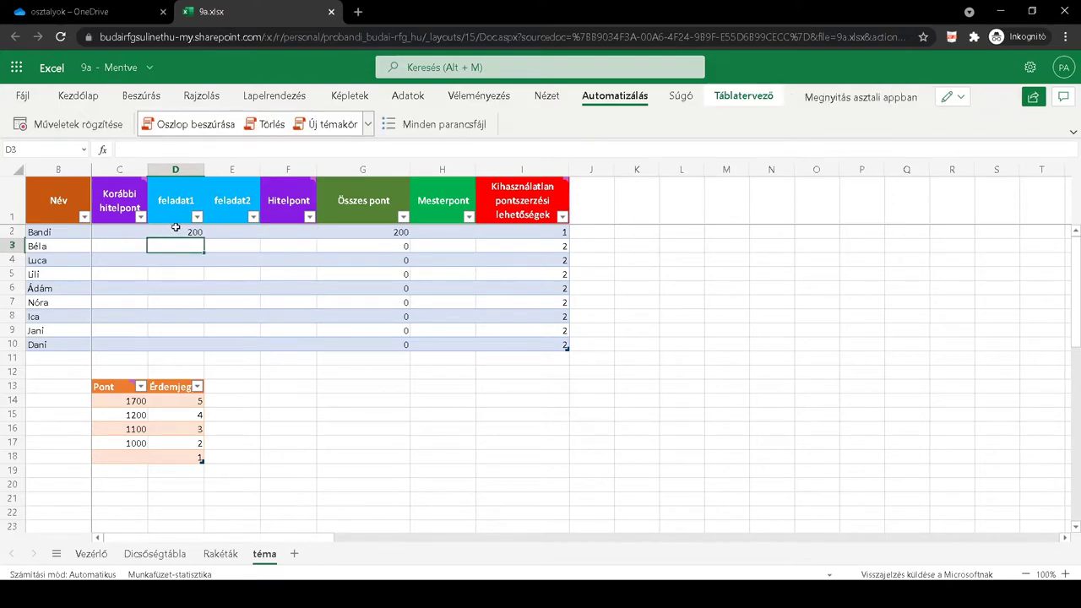
left_click(175, 230)
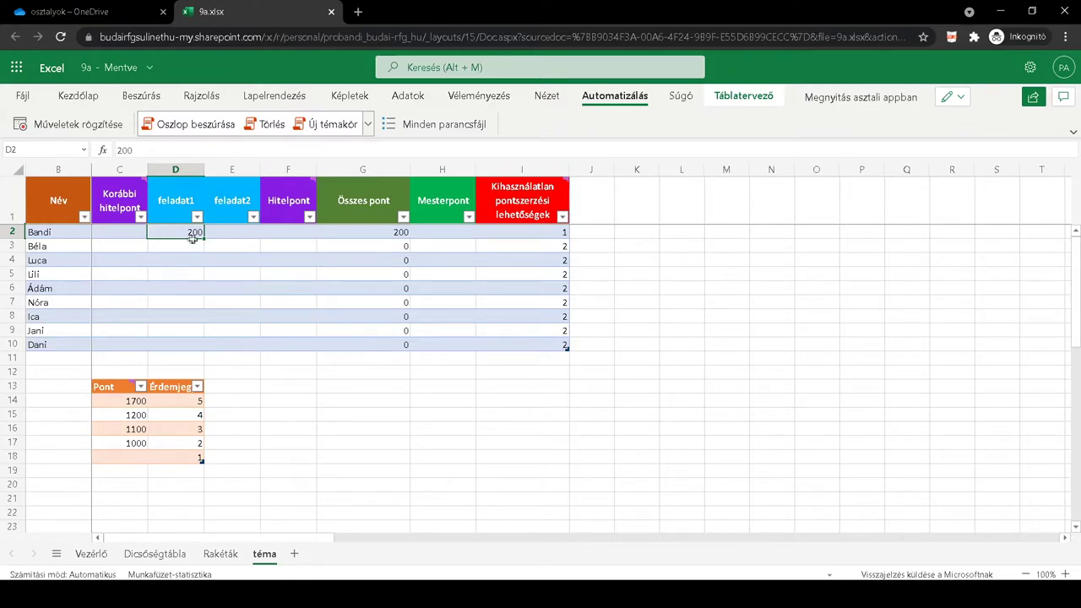
left_click_drag(201, 244, 201, 344)
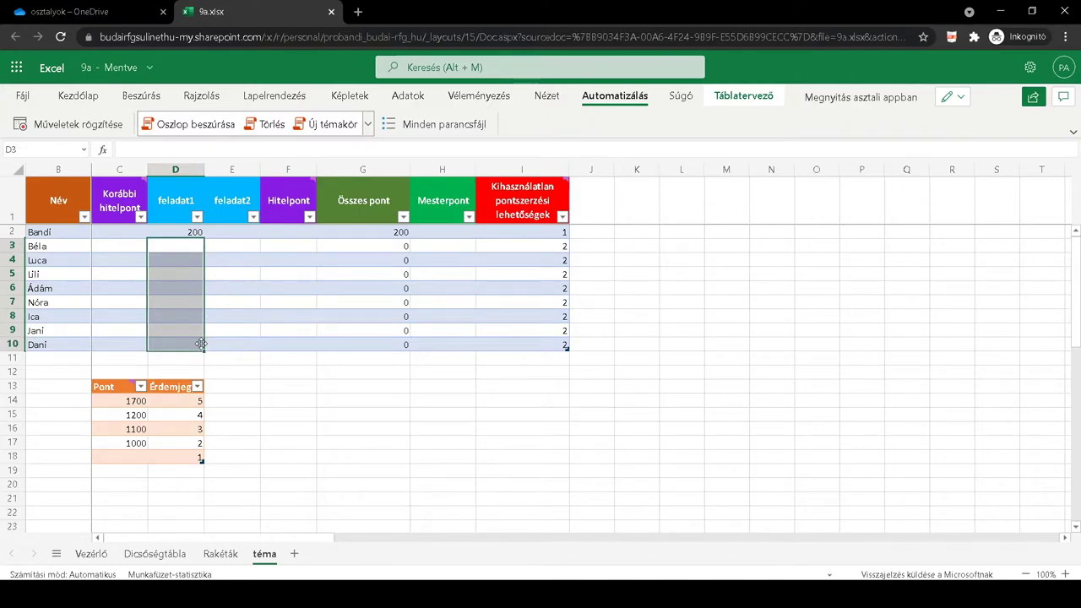
left_click(192, 233)
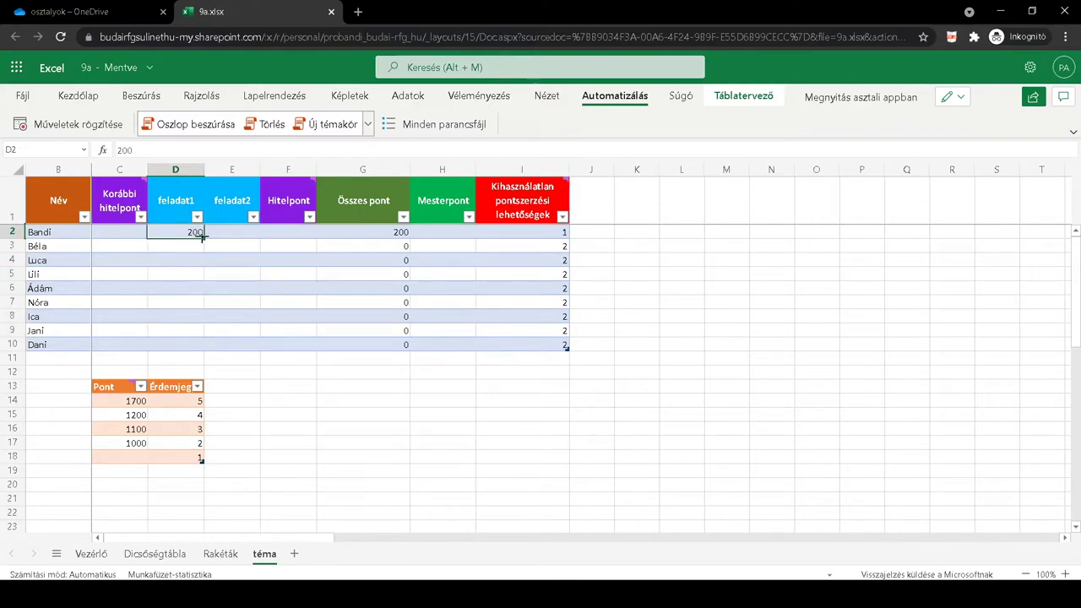
left_click_drag(203, 238, 204, 348)
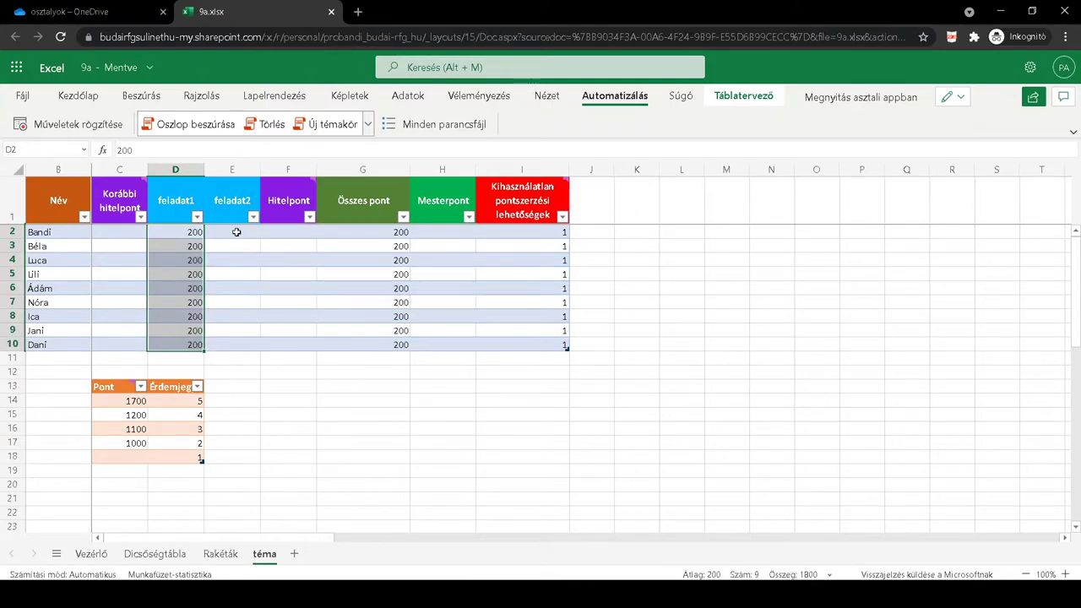
left_click(236, 232)
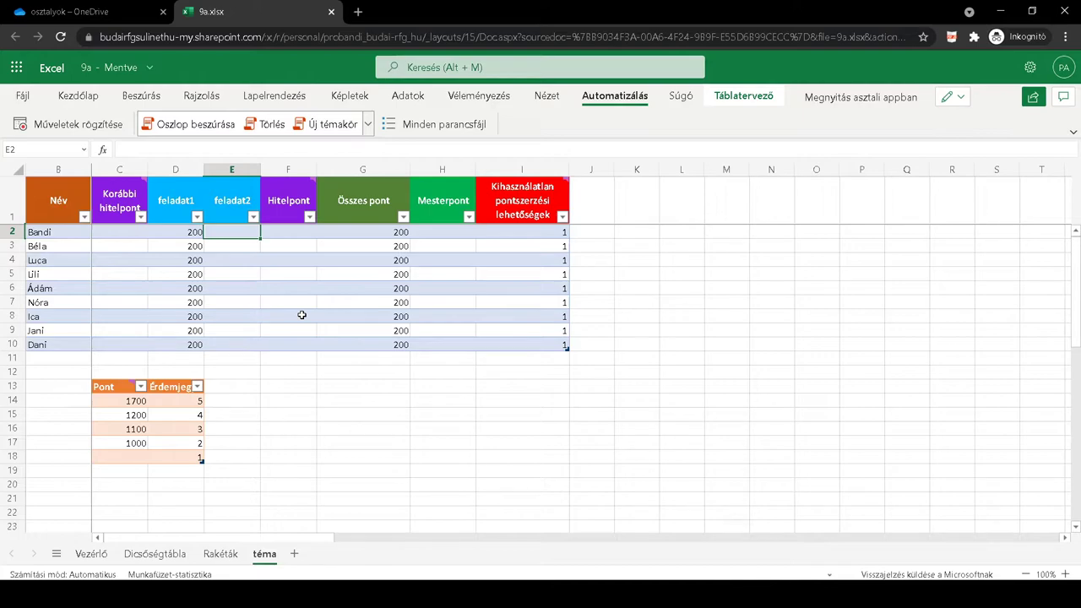
Step: Enter feladat2 scores 300, 400, 500, 600, 500, 300, 200, 100, 500 into E2:E10
type("300")
key("Return")
type("400")
key("Return")
type("500")
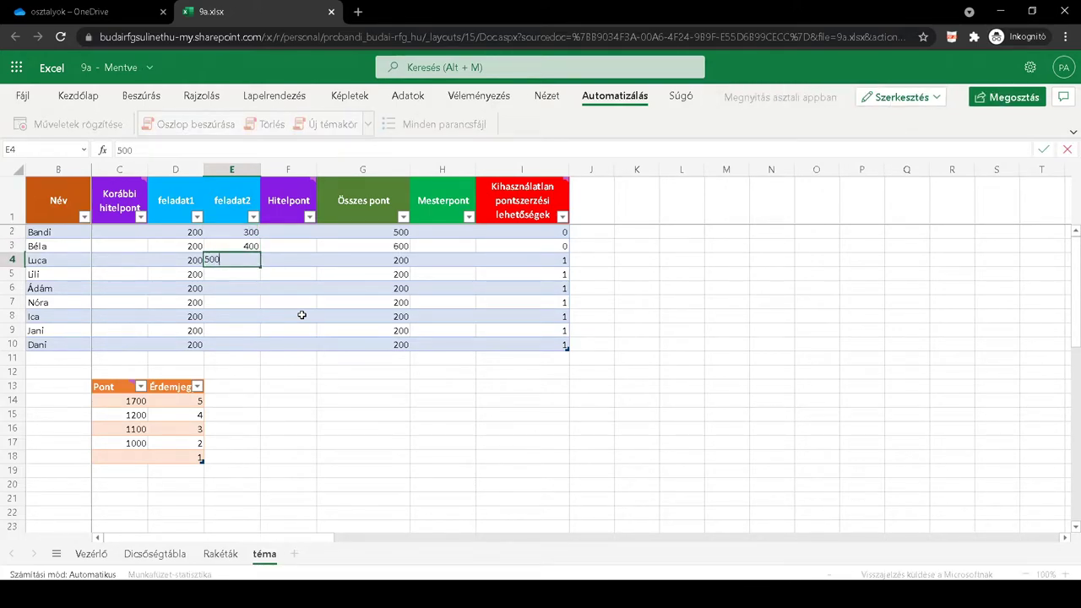
key("Return")
type("600")
key("Return")
type("500")
key("Return")
type("300")
key("Return")
type("20")
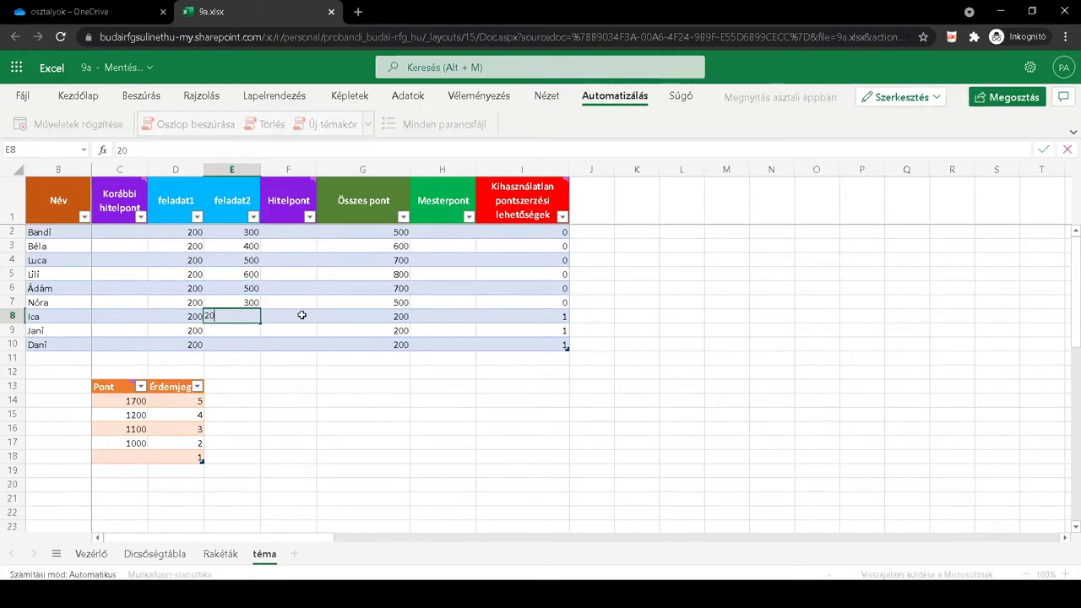
type("0")
key("Return")
type("100")
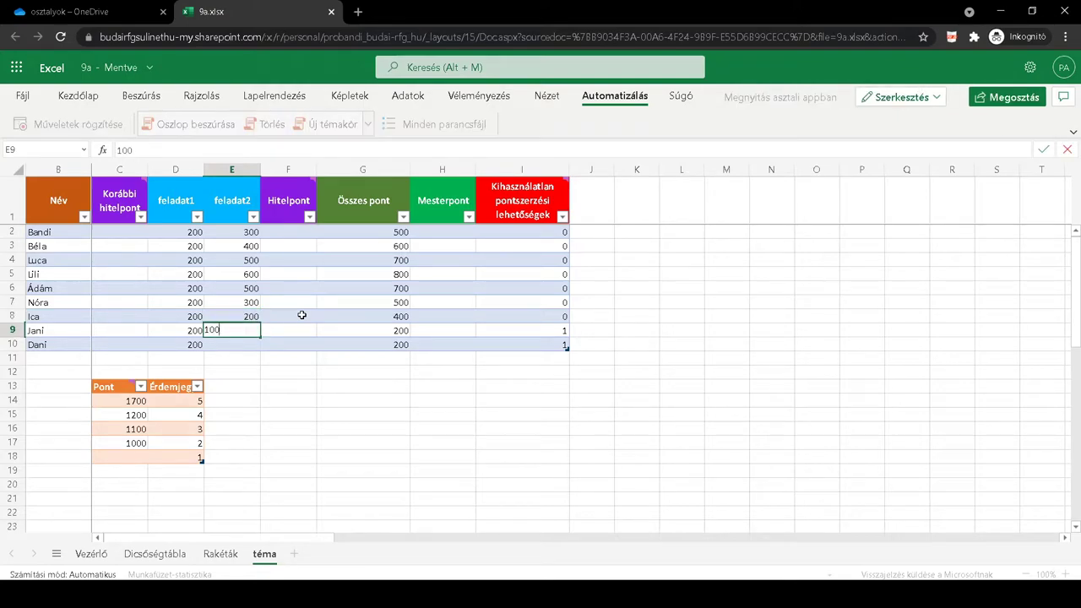
key("Return")
type("500")
key("Return")
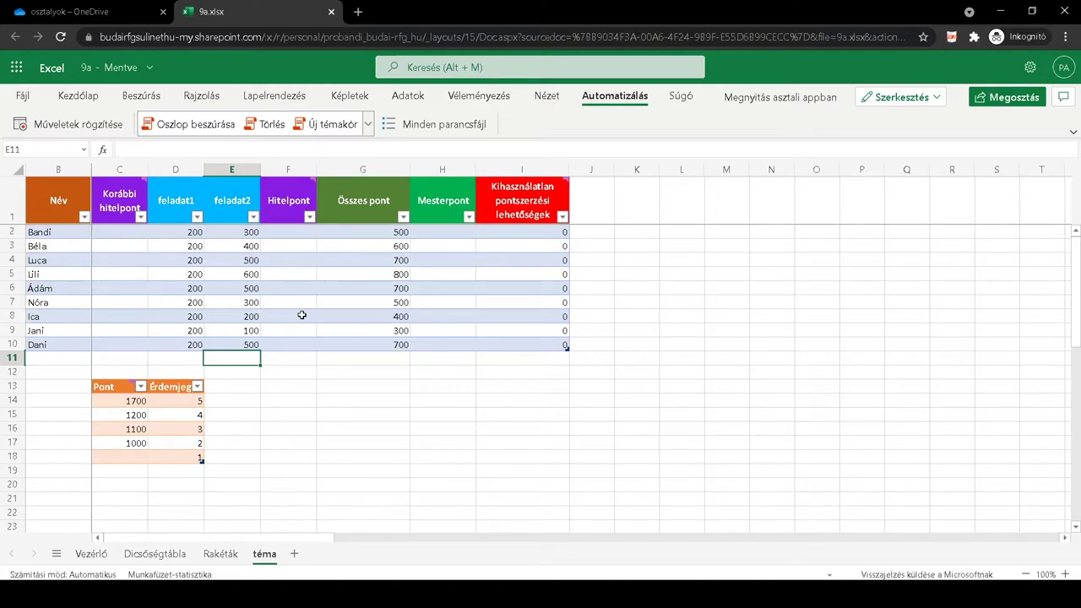
left_click(200, 126)
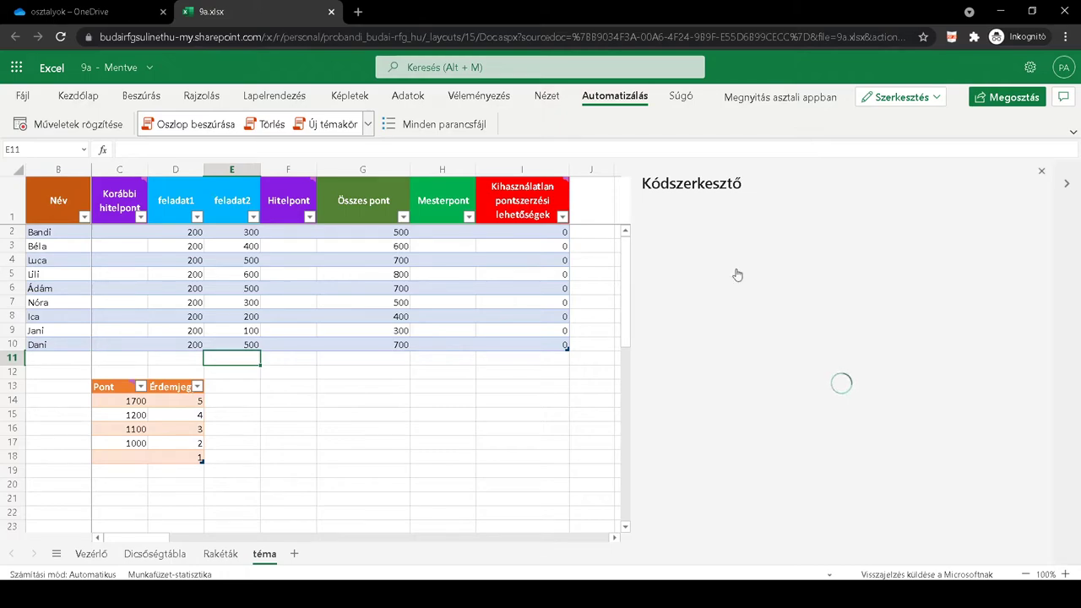
Step: Run the Oszlop beszúrása script to insert an empty feladat3 column before Hitelpont
left_click(673, 375)
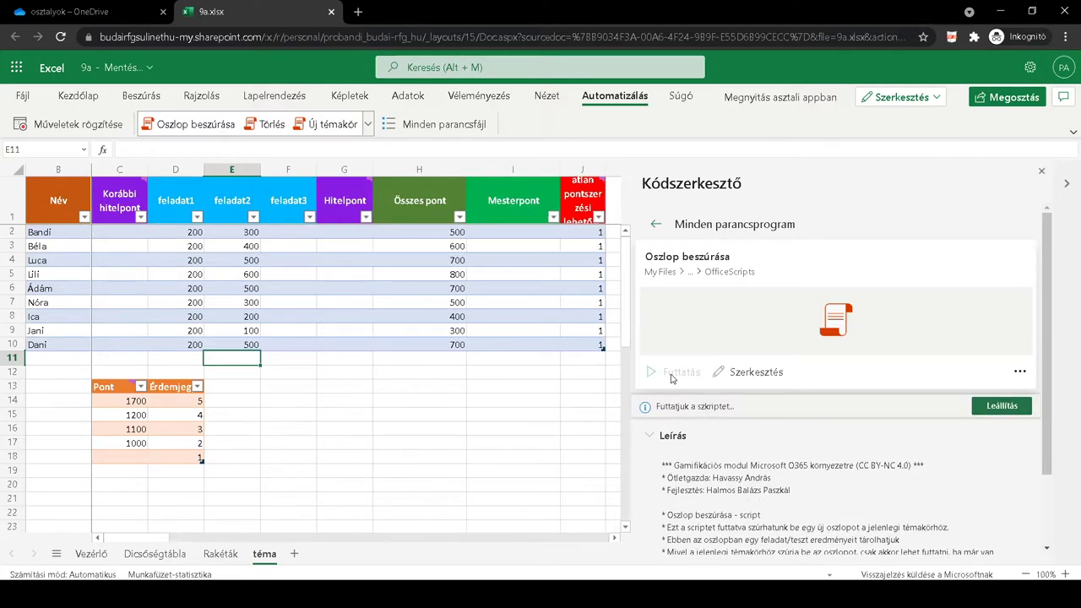
left_click(1043, 173)
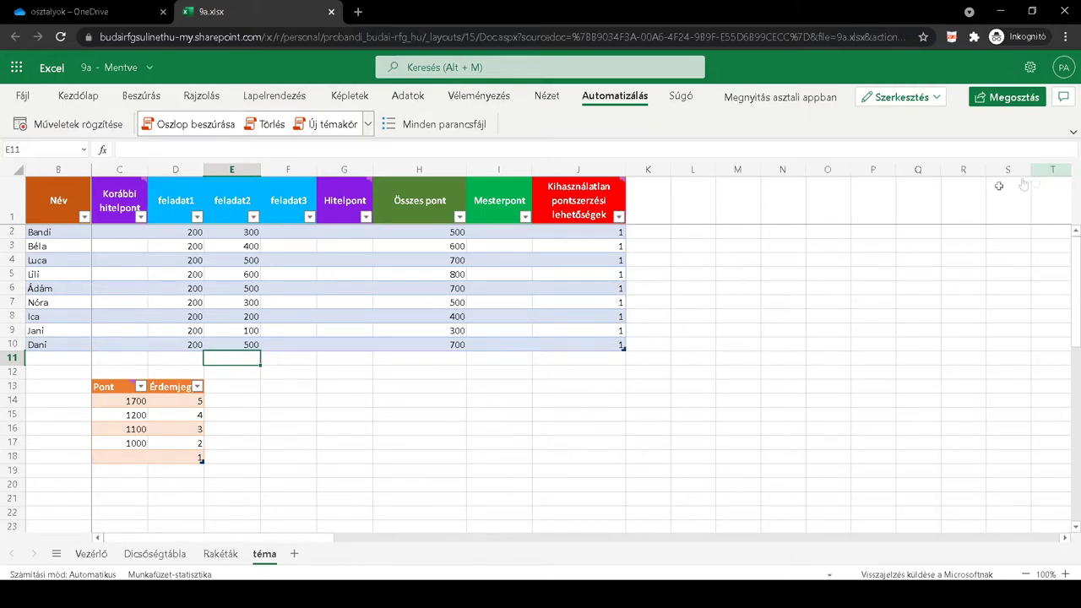
left_click(300, 231)
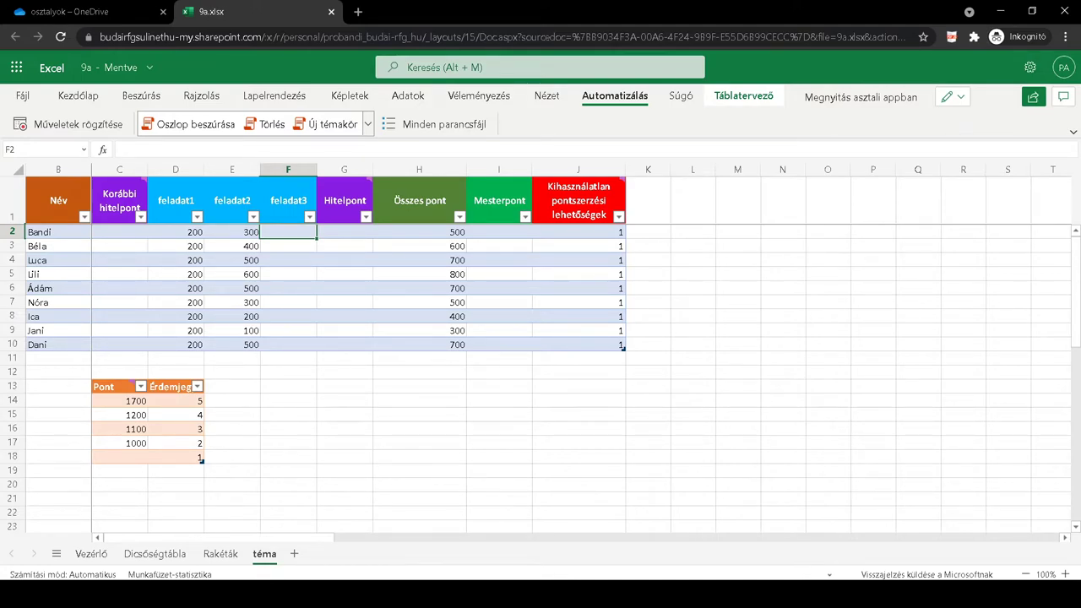
Step: Enter feladat3 scores of 1000 in F4, 1001 in row 6 and 999 in row 10
key("Down")
key("Down")
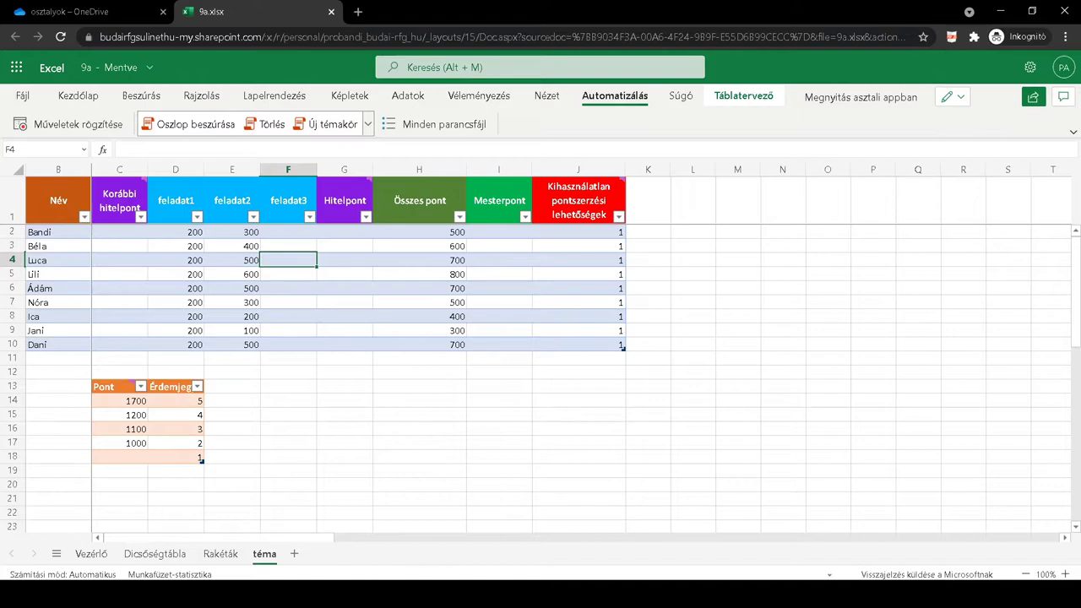
type("1000")
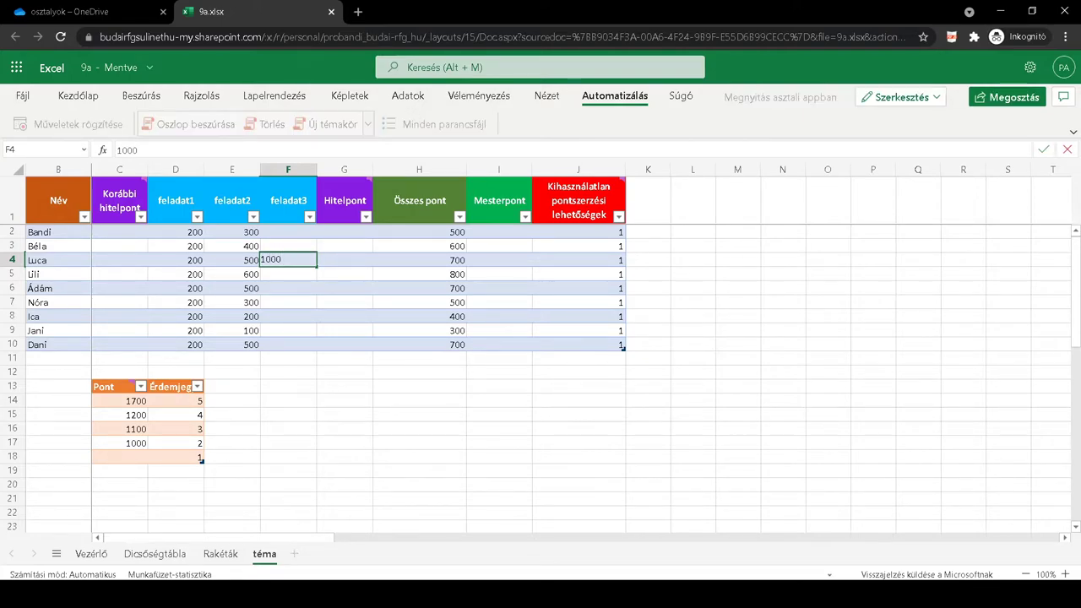
key("Return")
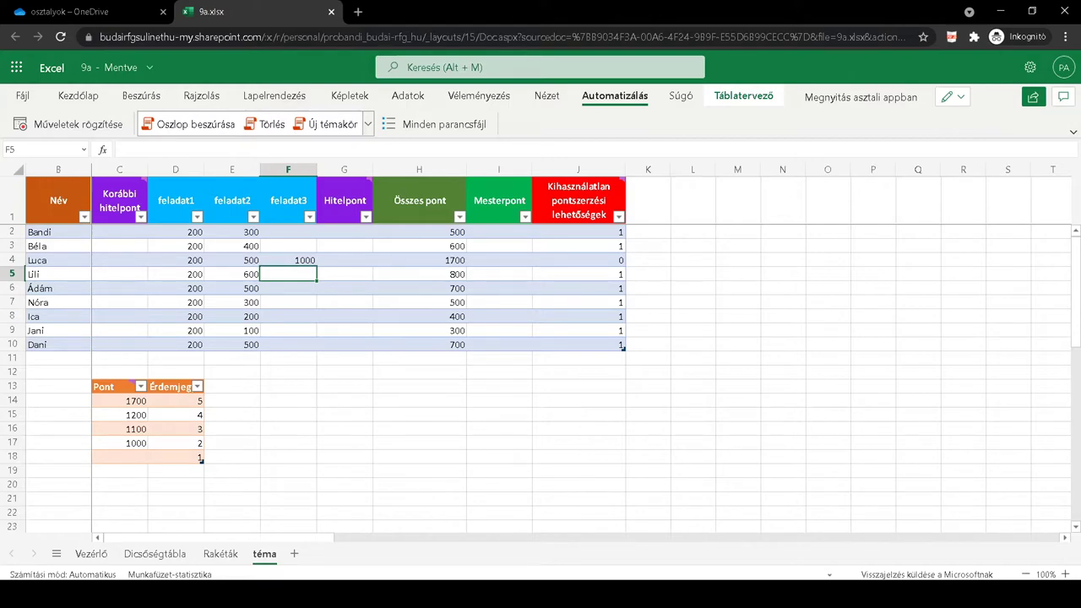
key("Down")
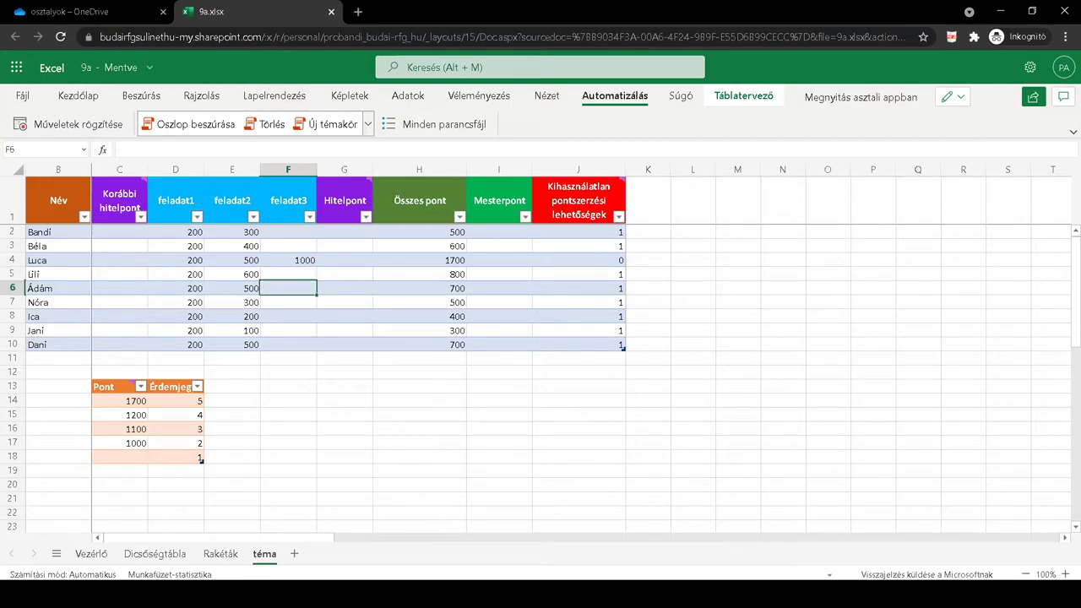
type("1001")
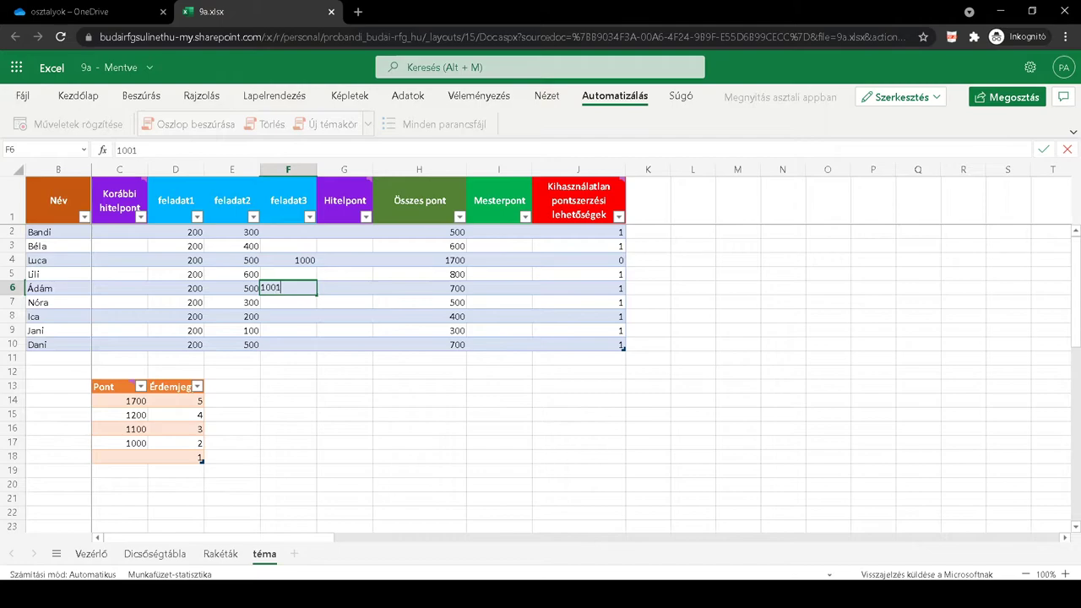
key("Return")
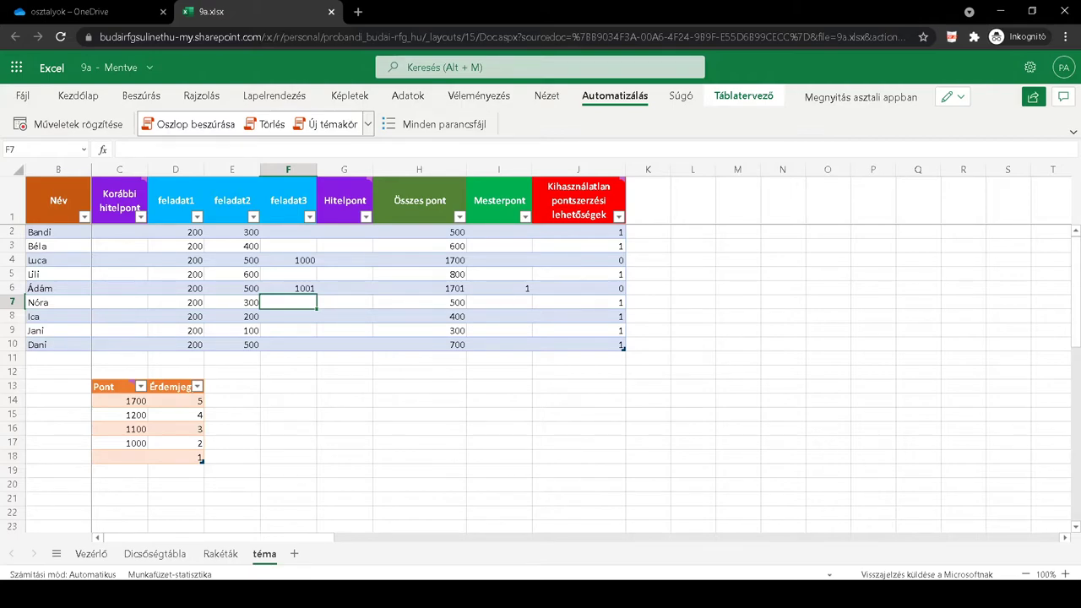
key("Down")
key("Down")
key("Down")
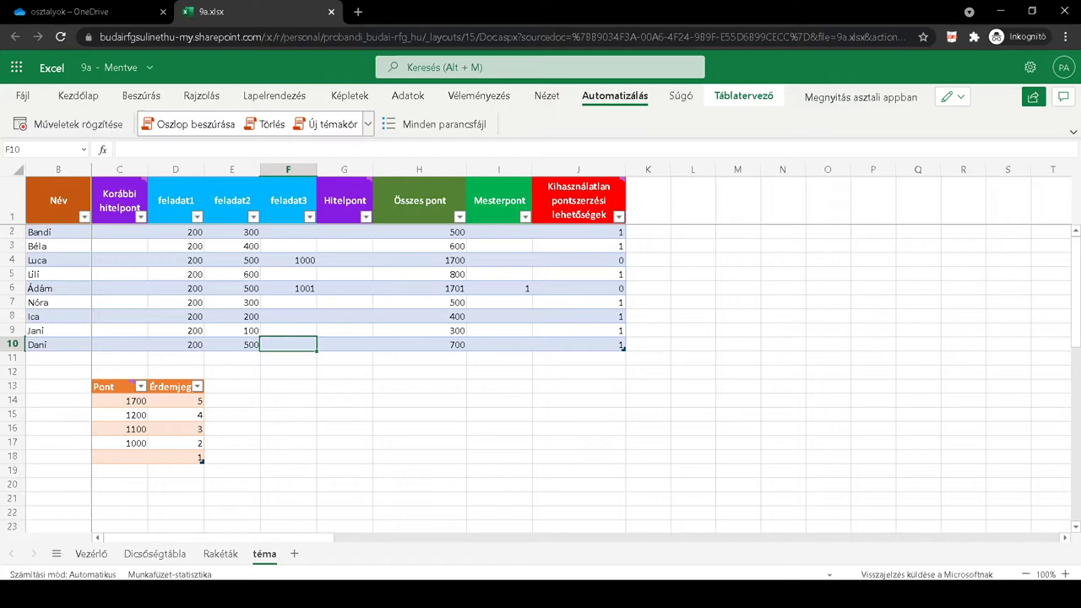
type("999")
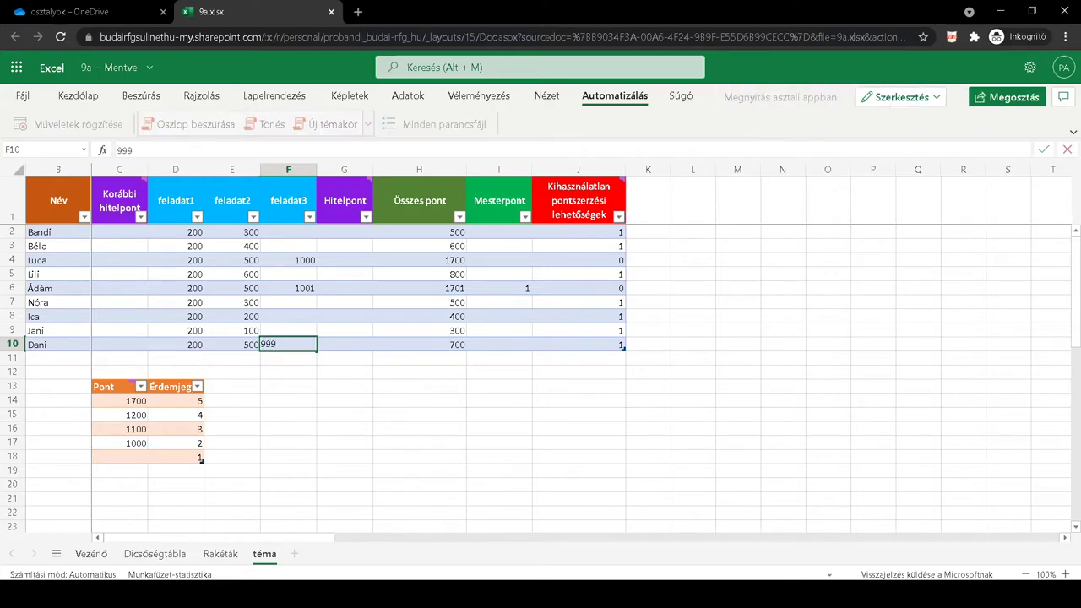
key("Return")
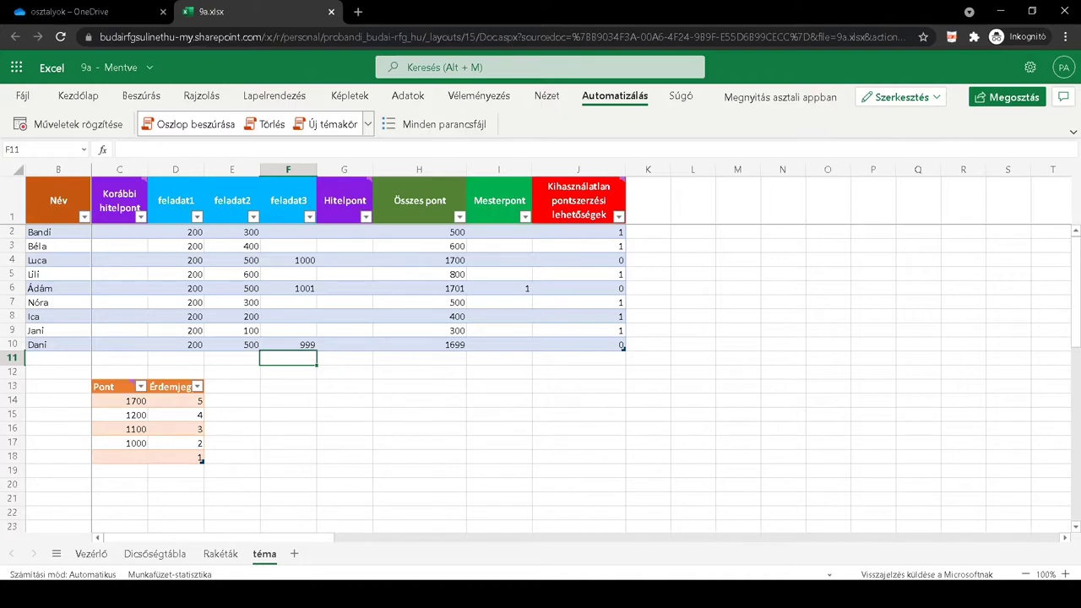
Step: Enter a Hitelpont of 1 in G10, raising row 10's total to 1700
left_click(288, 345)
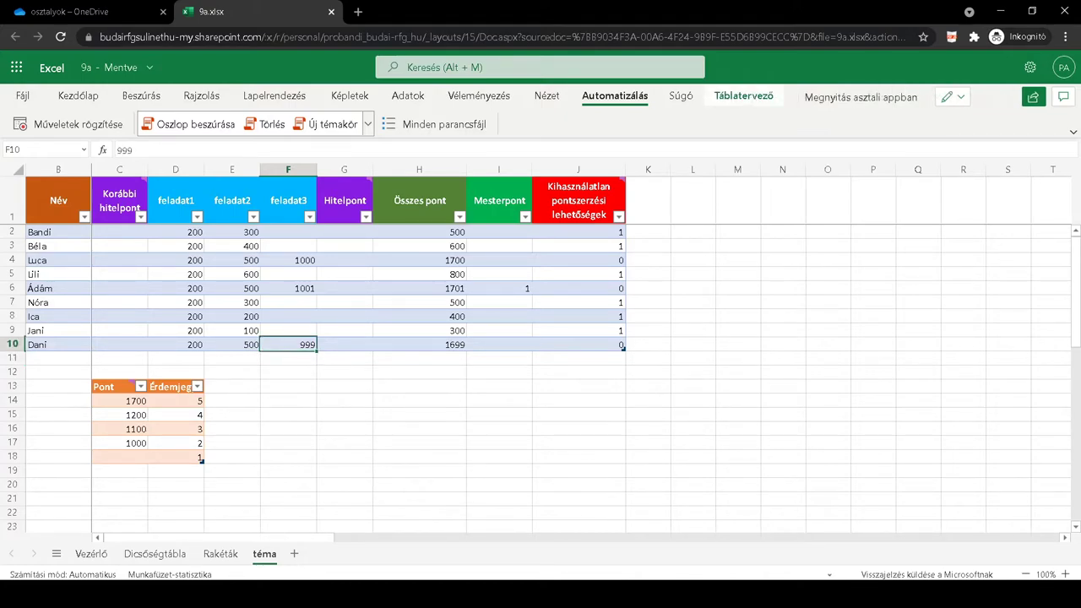
key("Left")
key("Left")
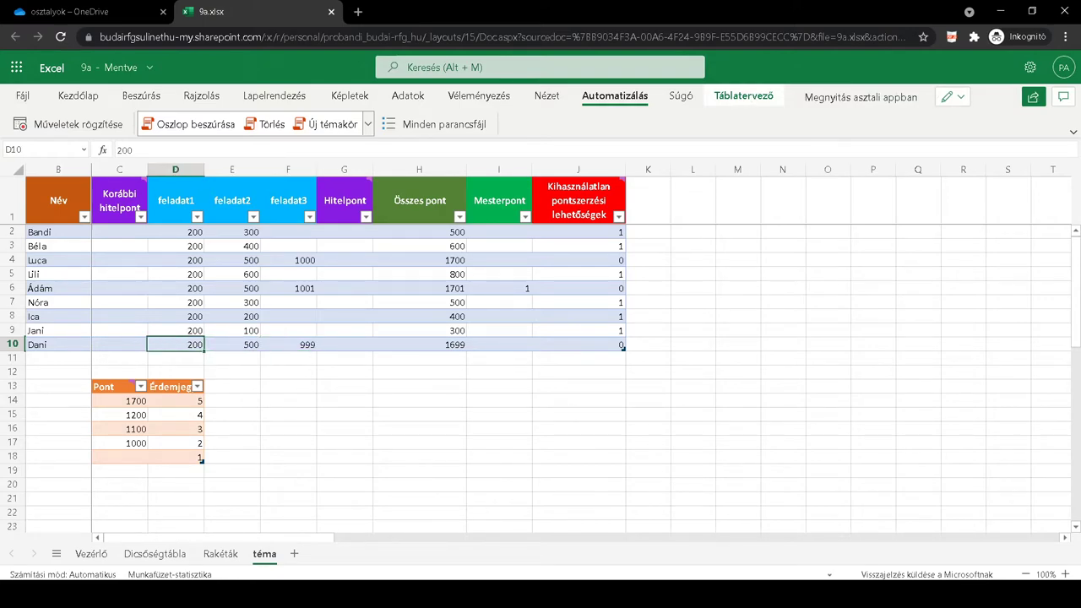
key("Right")
key("Right")
key("Right")
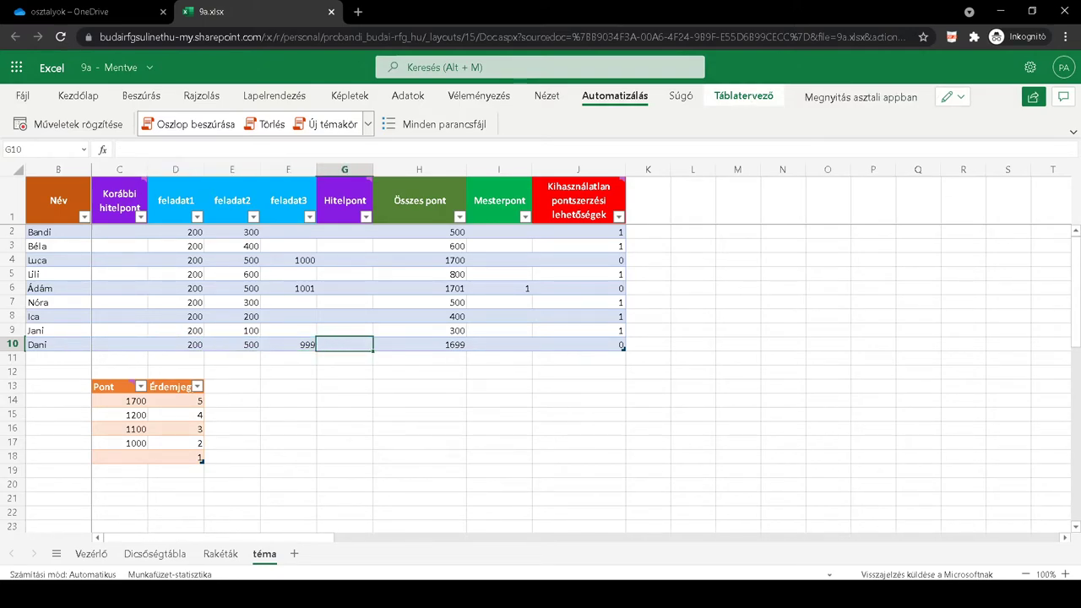
type("1")
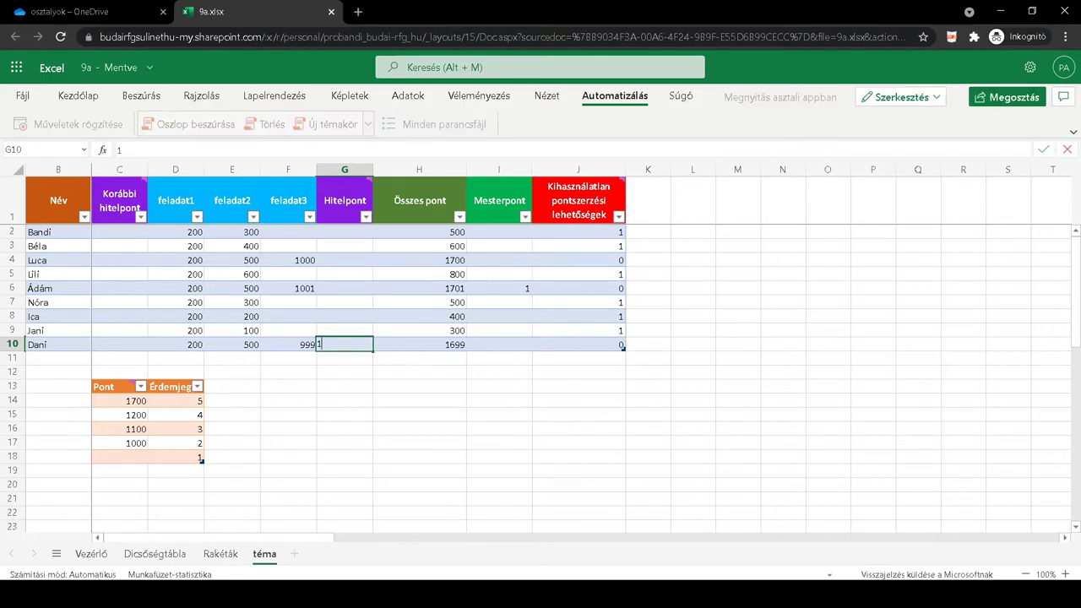
key("Return")
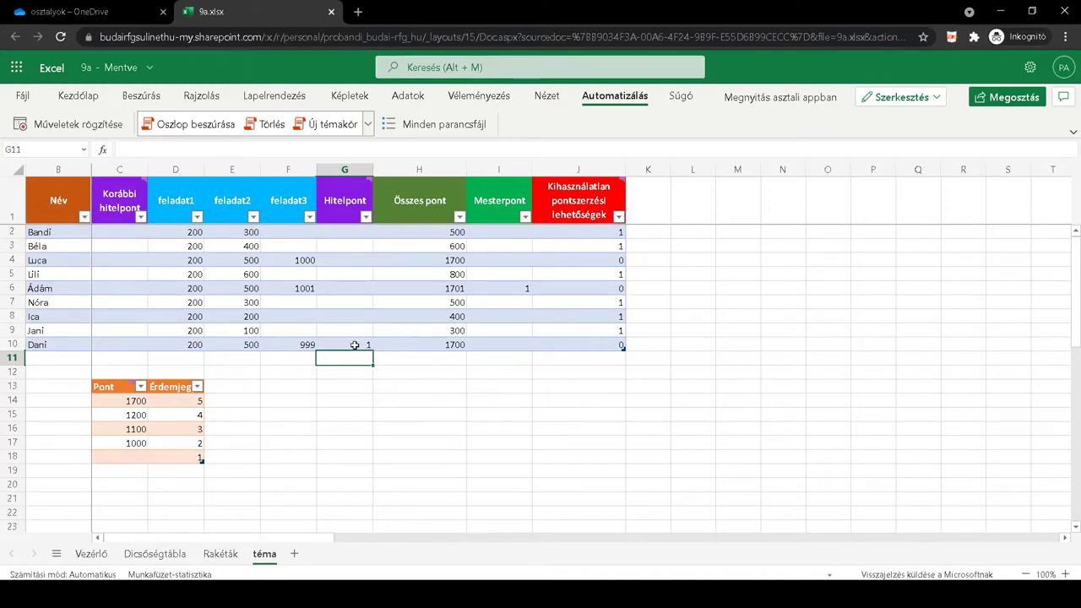
left_click(351, 344)
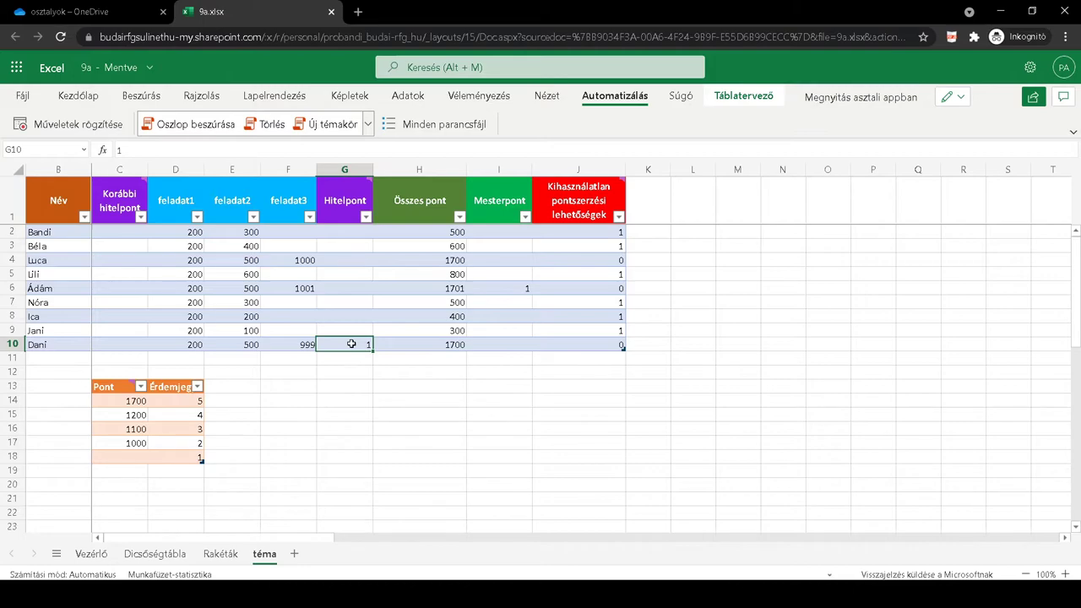
Step: On the Vezérlő sheet, enter téma as the next topic name in D2
left_click(91, 554)
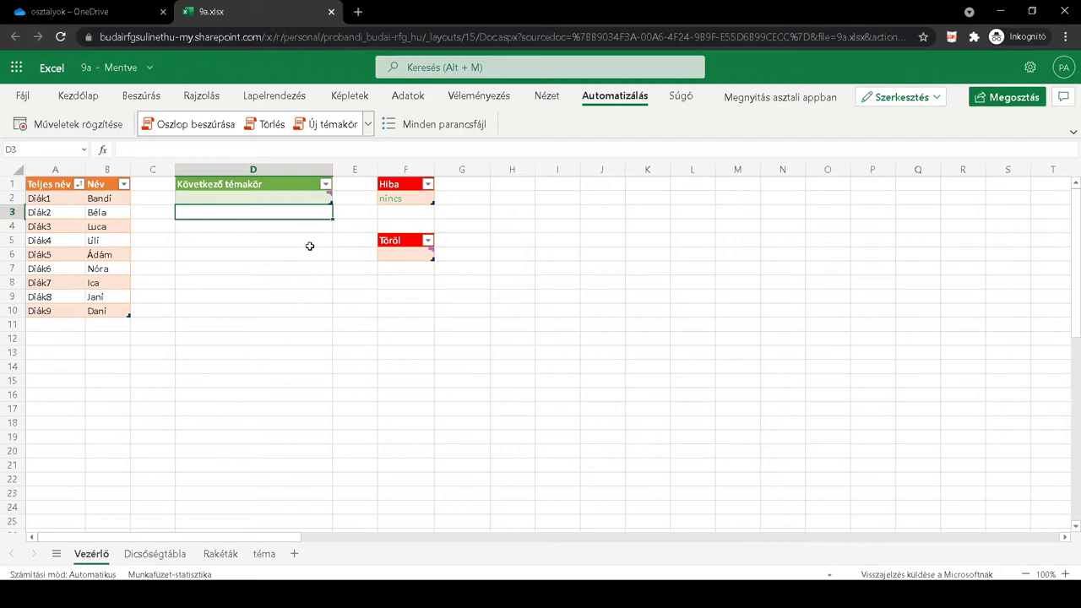
double_click(250, 197)
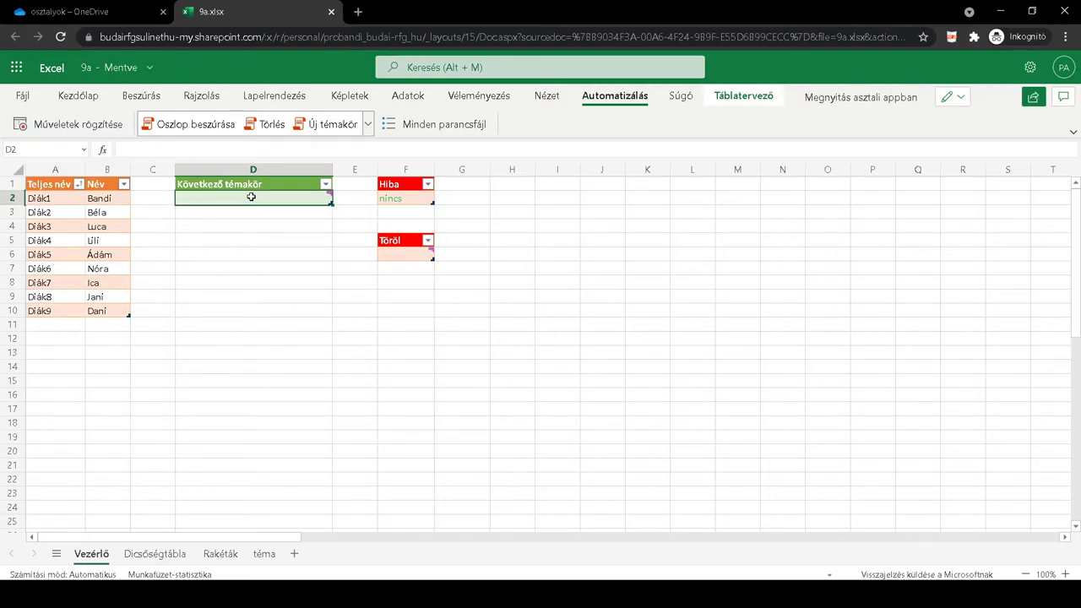
type("téma")
key("Return")
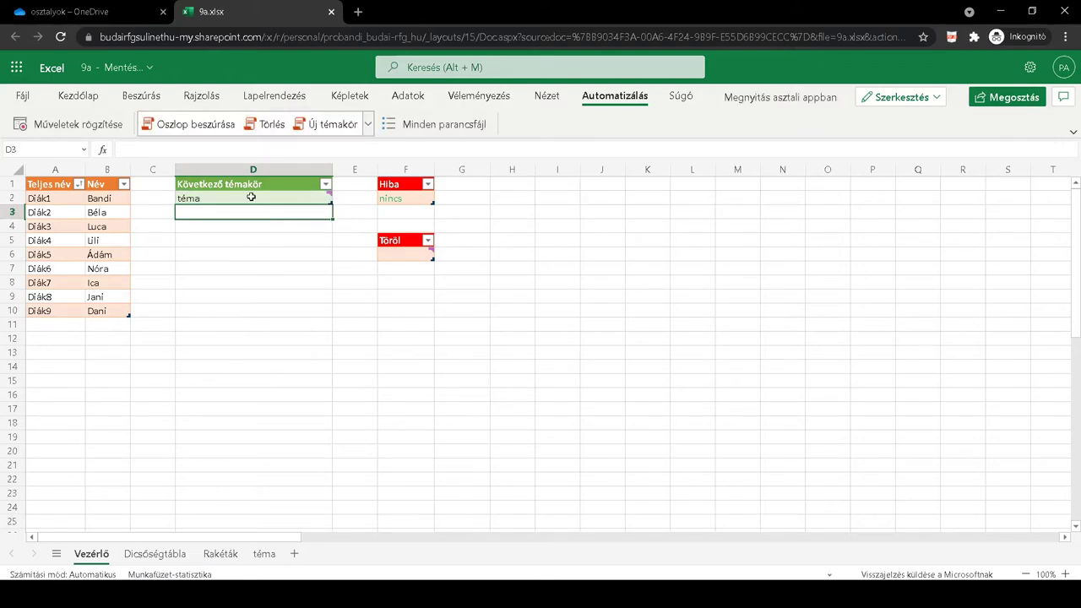
left_click(326, 129)
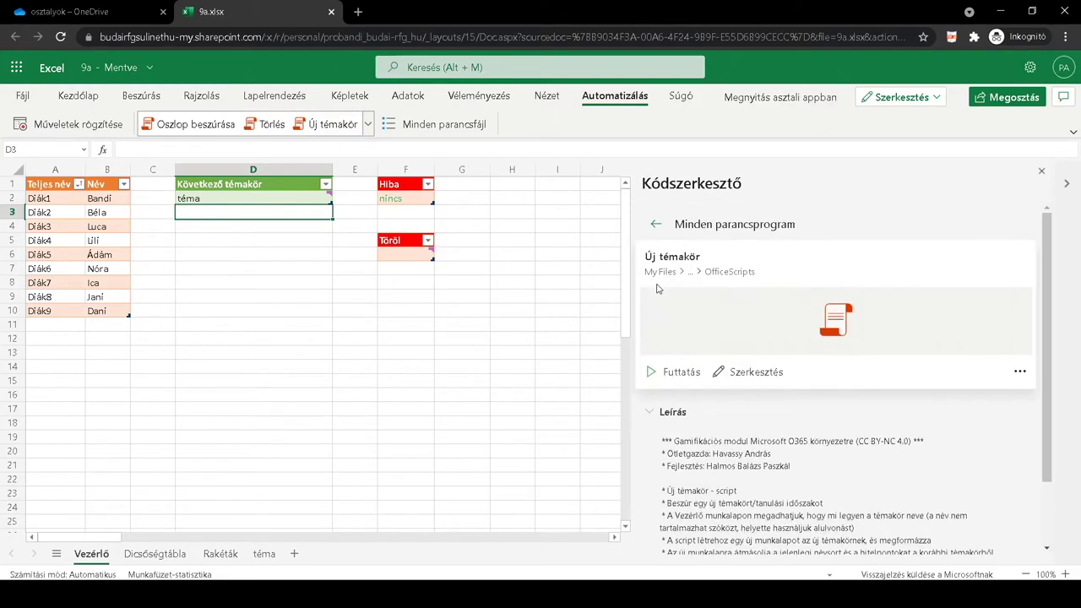
Step: Run the Új témakör script, which reports an invalid next-topic name under Hiba
left_click(673, 373)
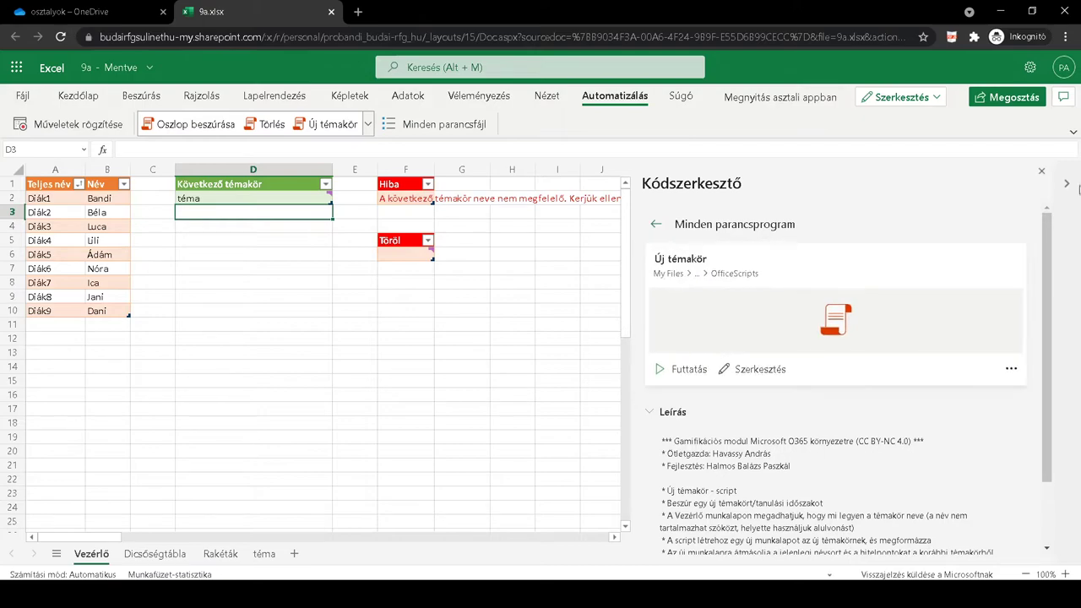
left_click(1043, 172)
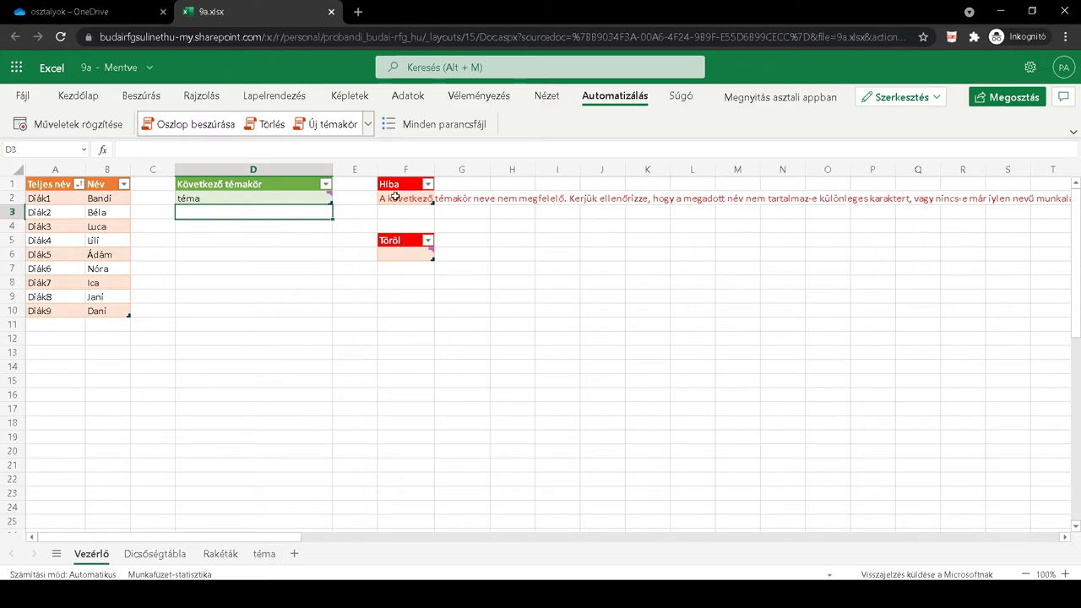
double_click(245, 199)
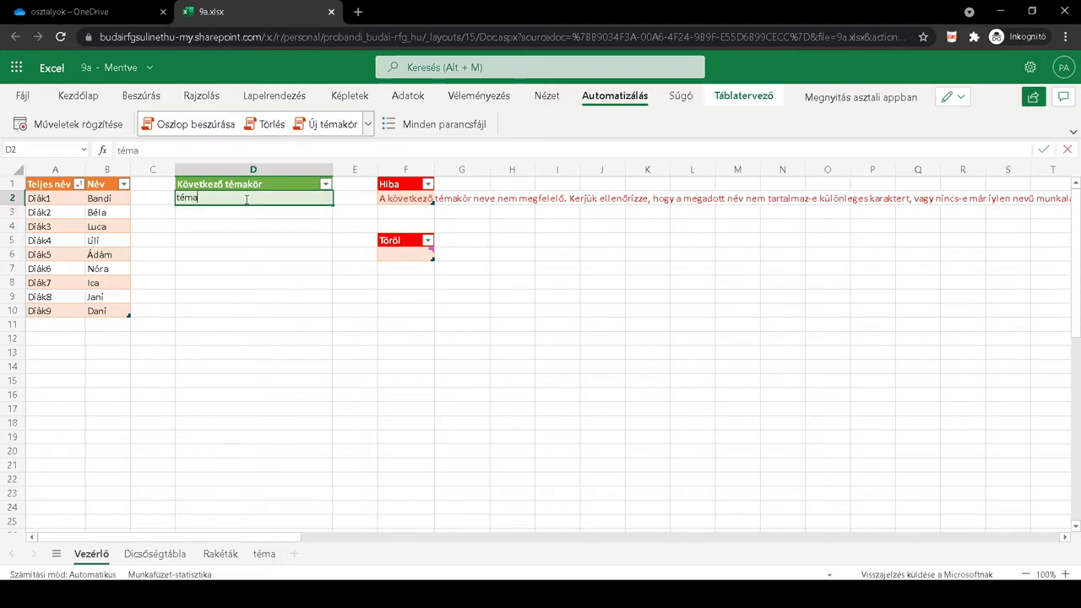
Step: Rename the next topic to téma2 and run Új témakör to create the téma2 sheet
type("2")
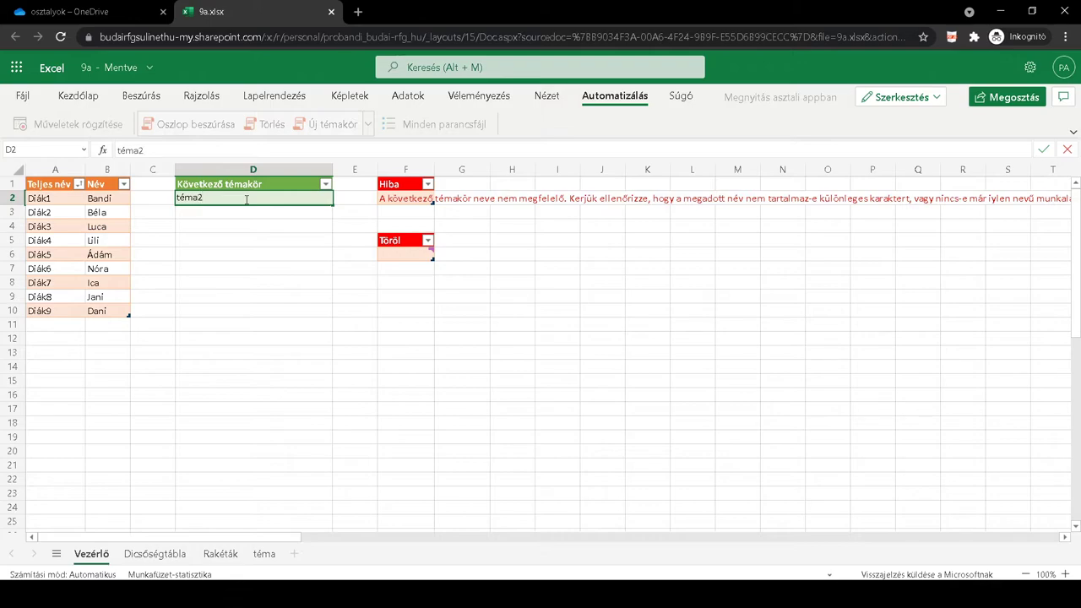
key("Return")
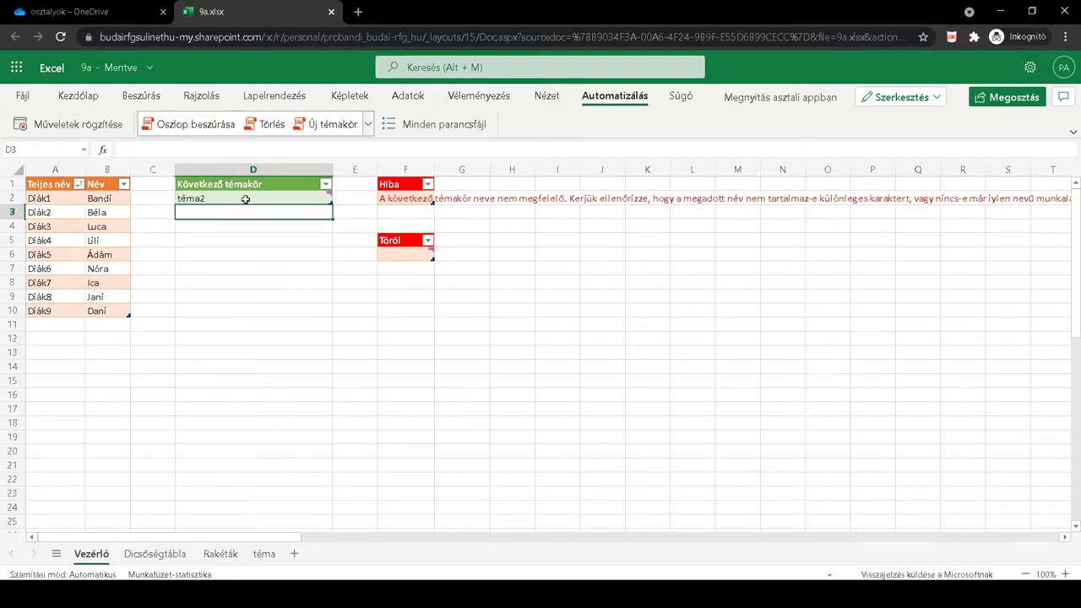
left_click(320, 127)
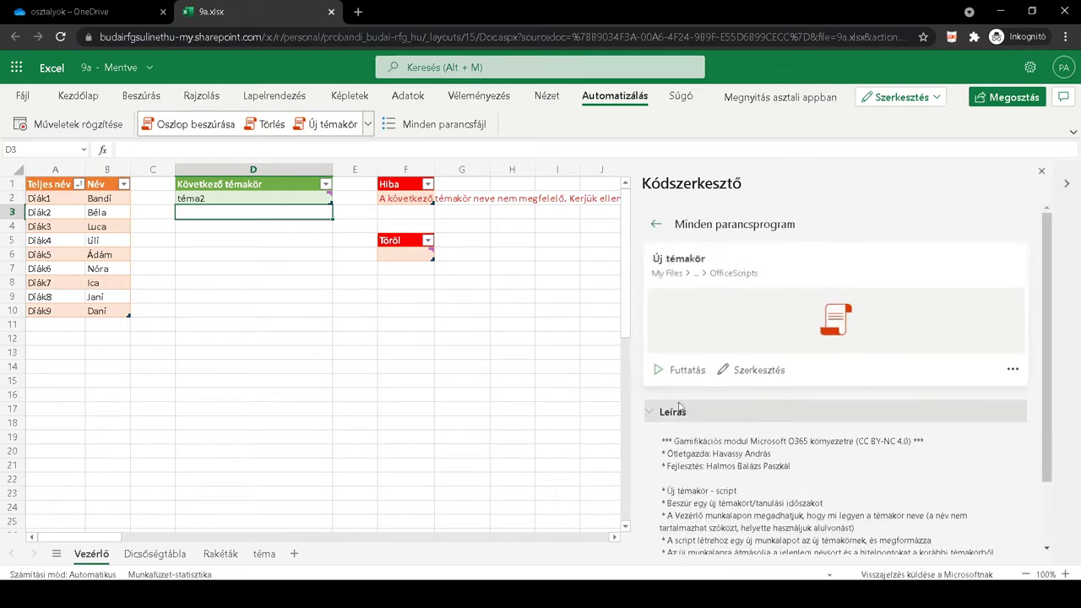
left_click(670, 373)
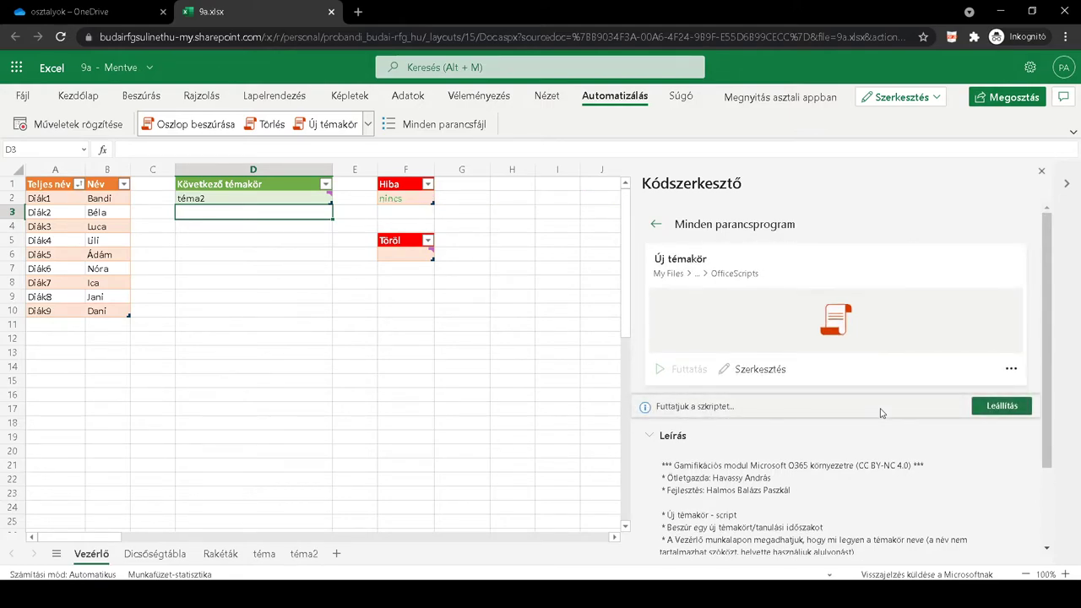
left_click(1043, 172)
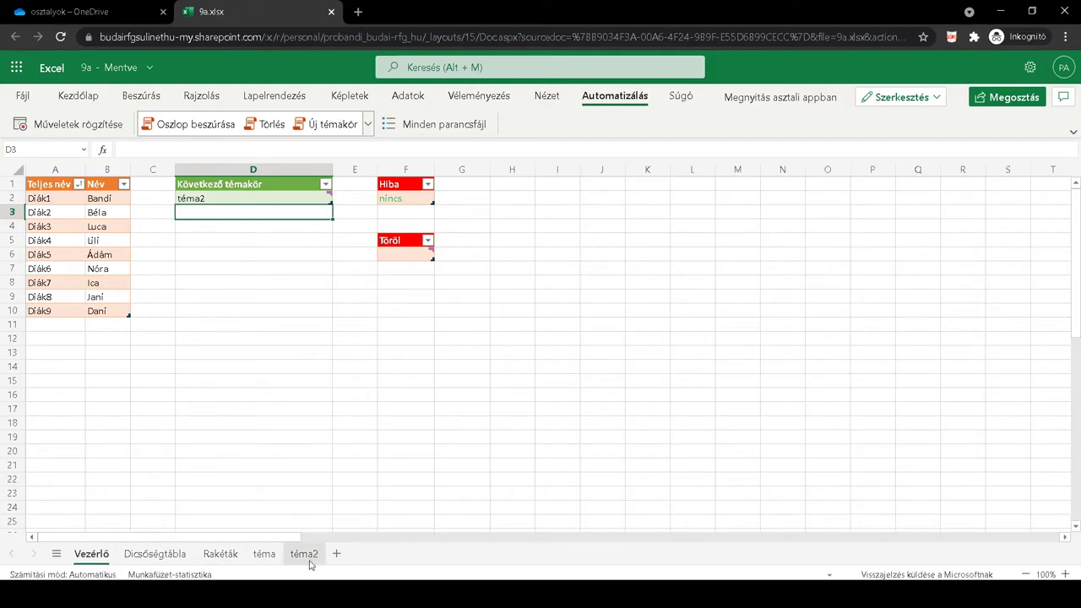
left_click(311, 556)
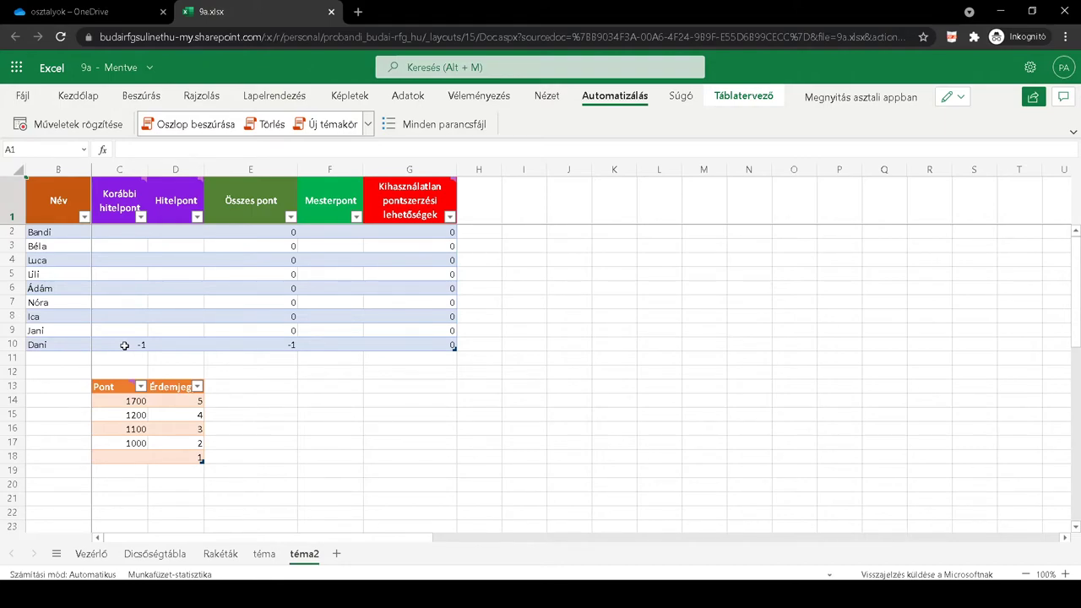
Step: Return from the téma2 sheet to Vezérlő, where Következő témakör is now empty
left_click(87, 555)
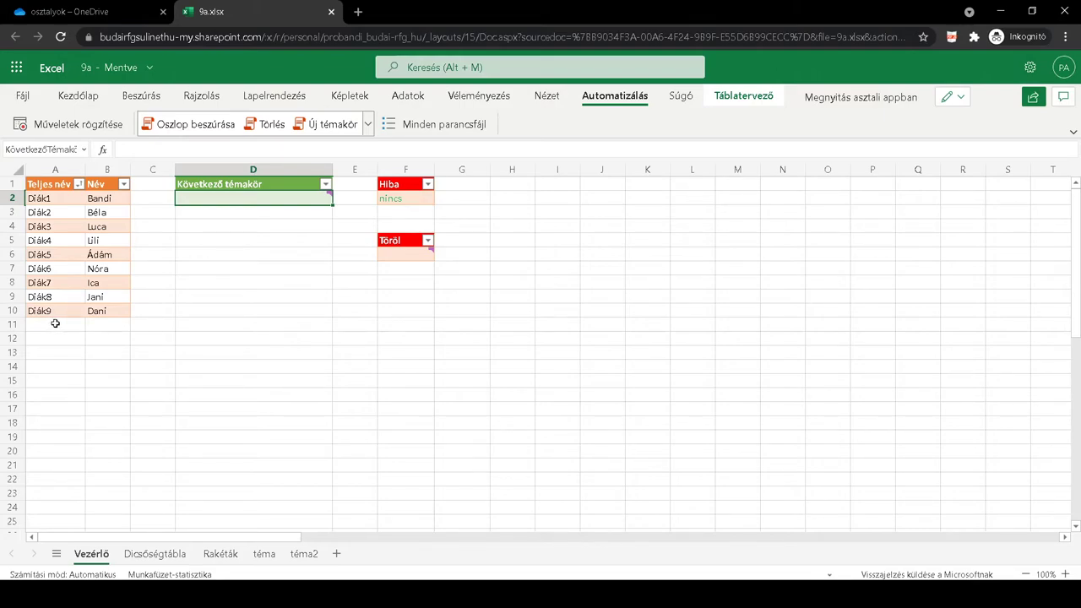
Step: Fill the student list down to Diák10 and enter the new student's first name in B11
mouse_move(75, 198)
left_mouse_down()
mouse_move(84, 318)
mouse_move(72, 326)
left_mouse_up()
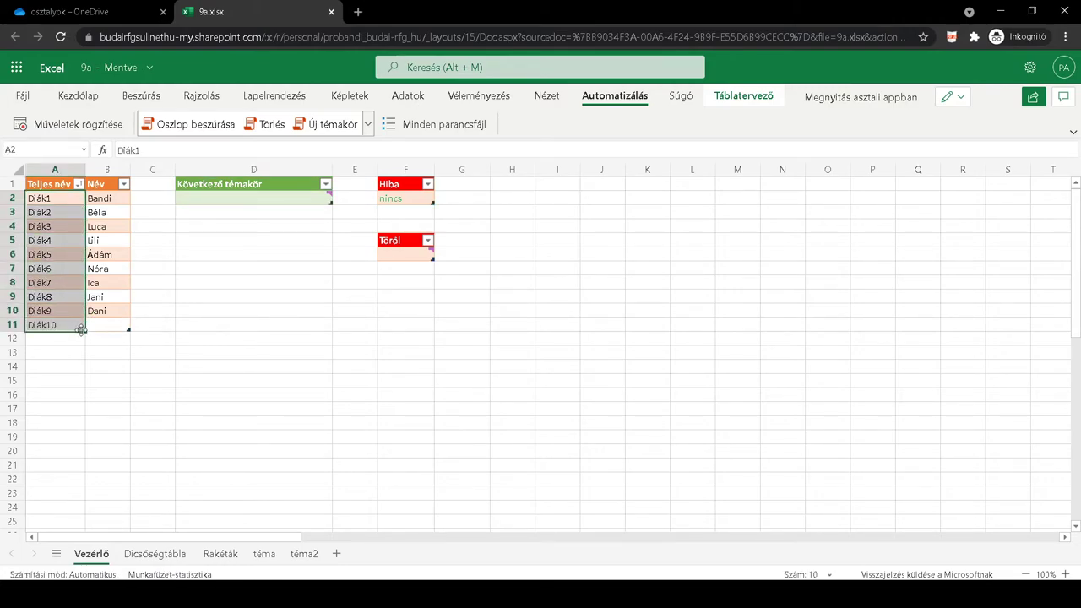
left_click(99, 326)
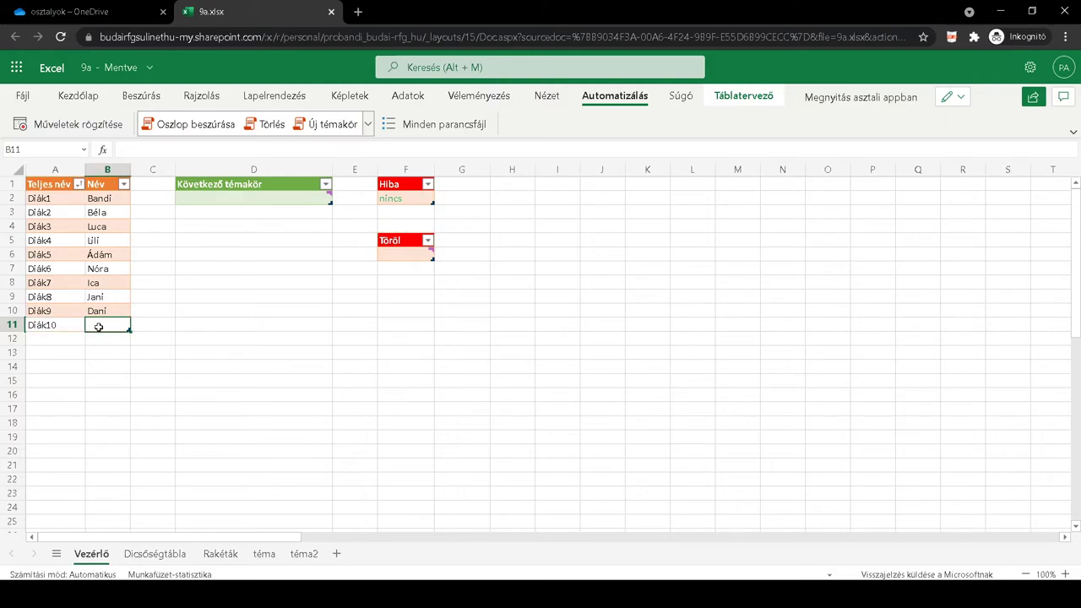
double_click(124, 328)
type("András")
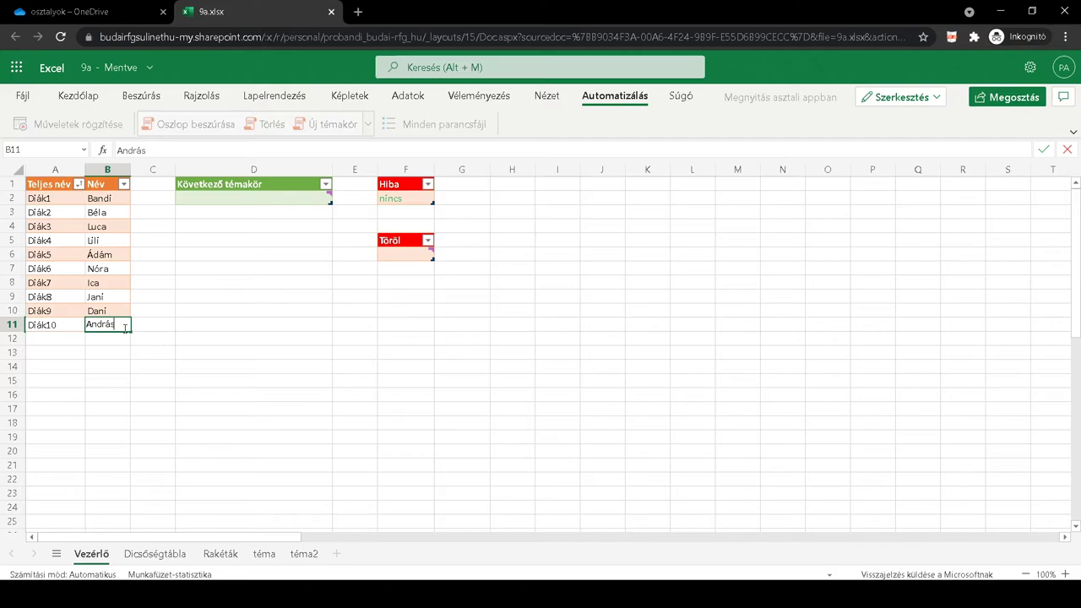
key("Return")
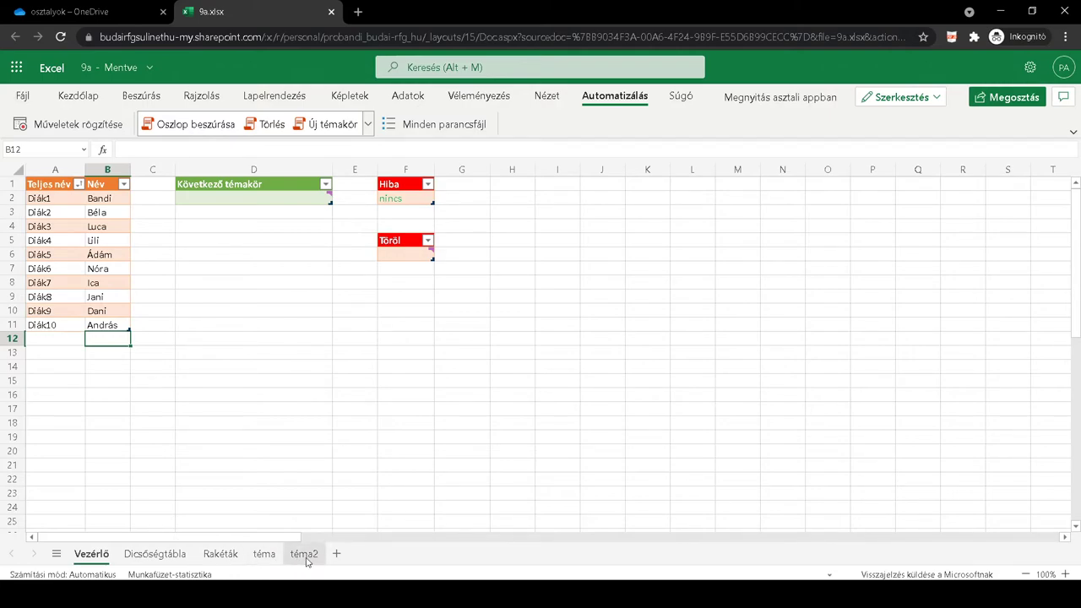
left_click(213, 200)
Step: Enter téma3 as the next topic in D2 and run Új témakör to create its sheet
double_click(213, 200)
type("téma3")
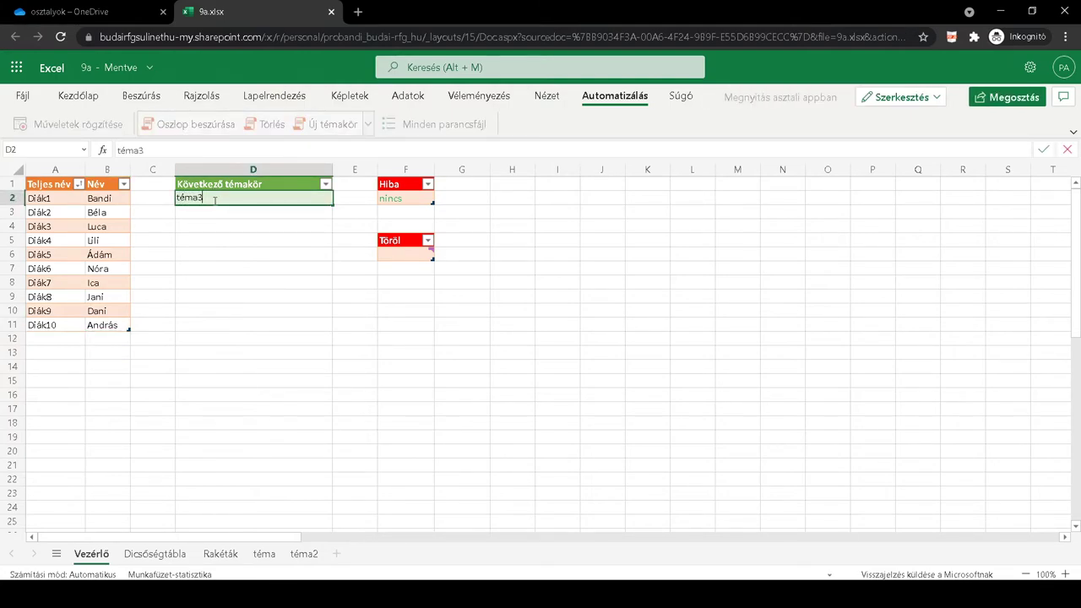
key("Return")
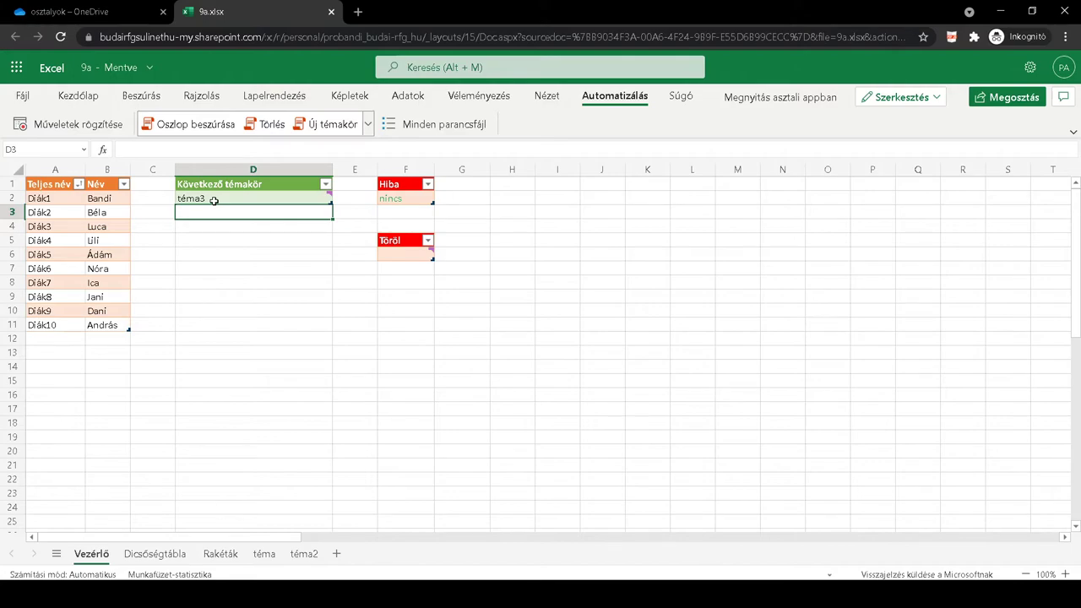
left_click(318, 127)
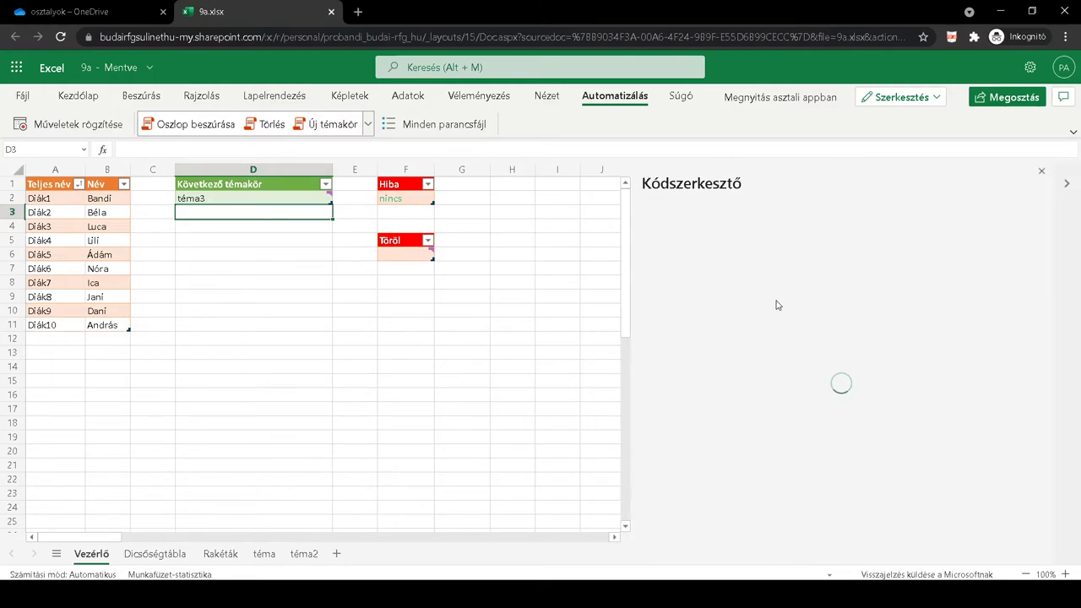
left_click(666, 374)
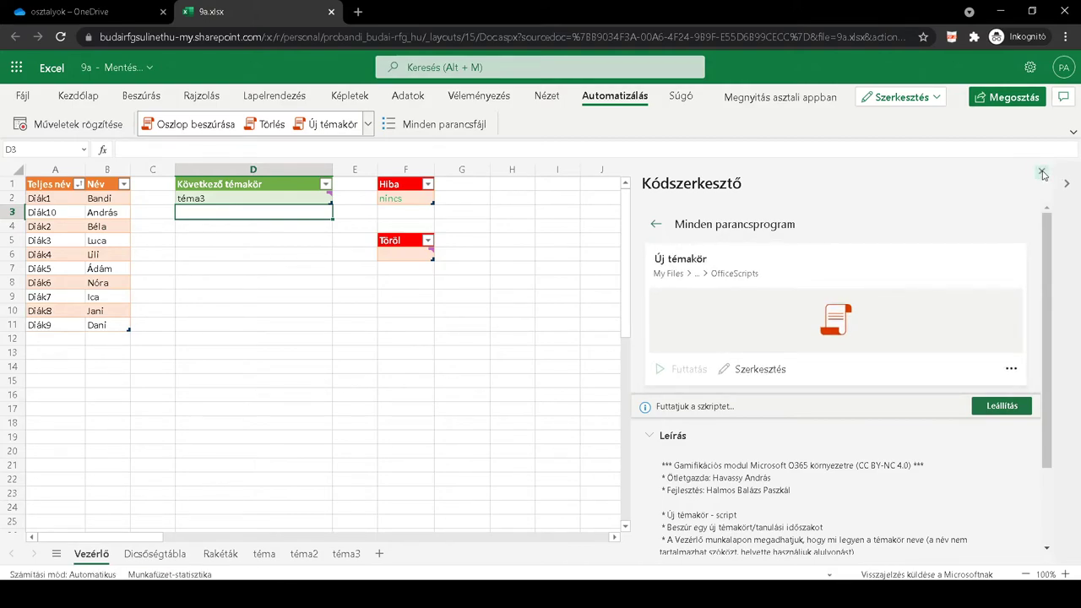
left_click(1042, 173)
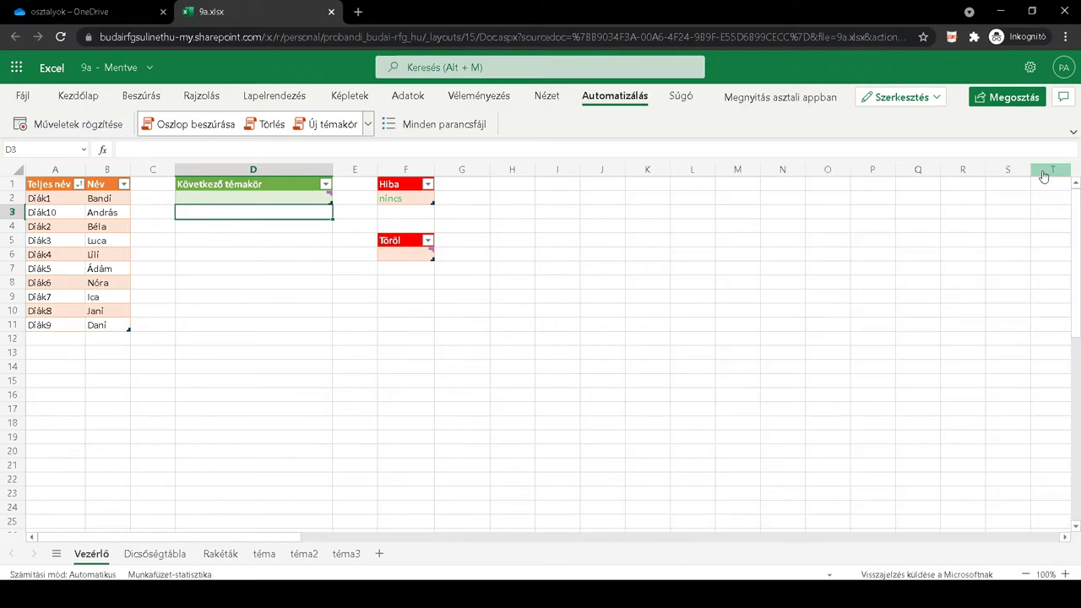
Step: Inspect the new téma3 sheet's empty points table listing all ten students
left_click(348, 555)
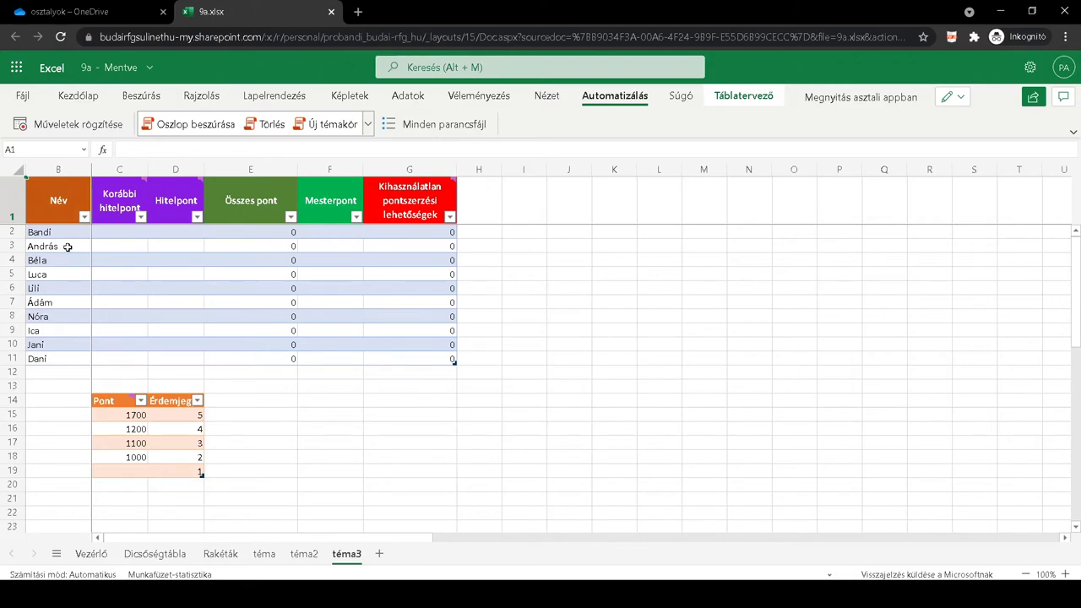
left_click(68, 247)
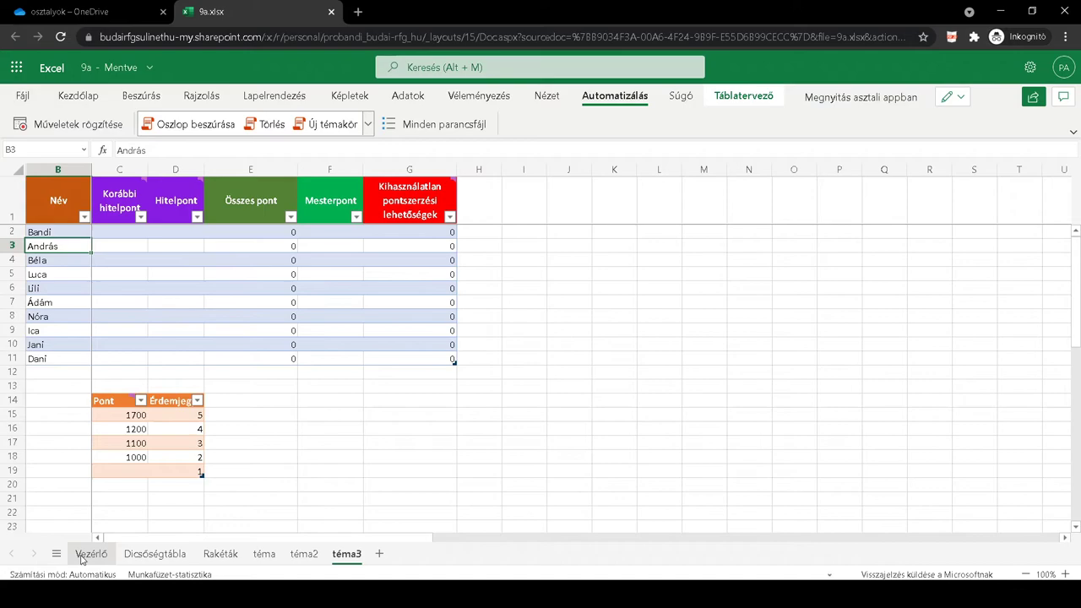
right_click(84, 559)
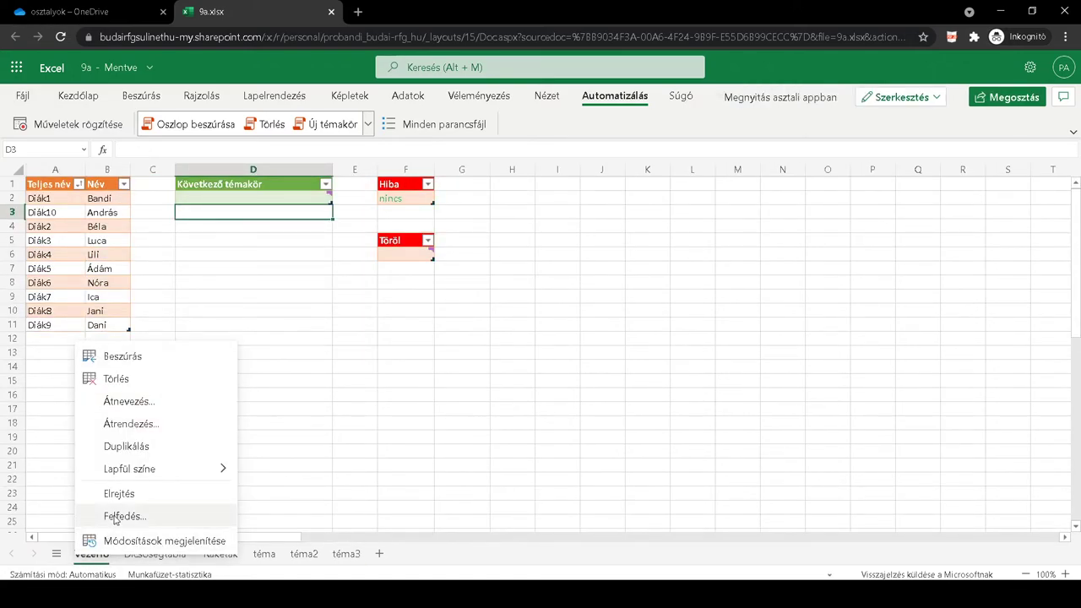
Step: From the Vezérlő tab, view the hidden sheets list and cancel, leaving Segéd hidden
left_click(118, 516)
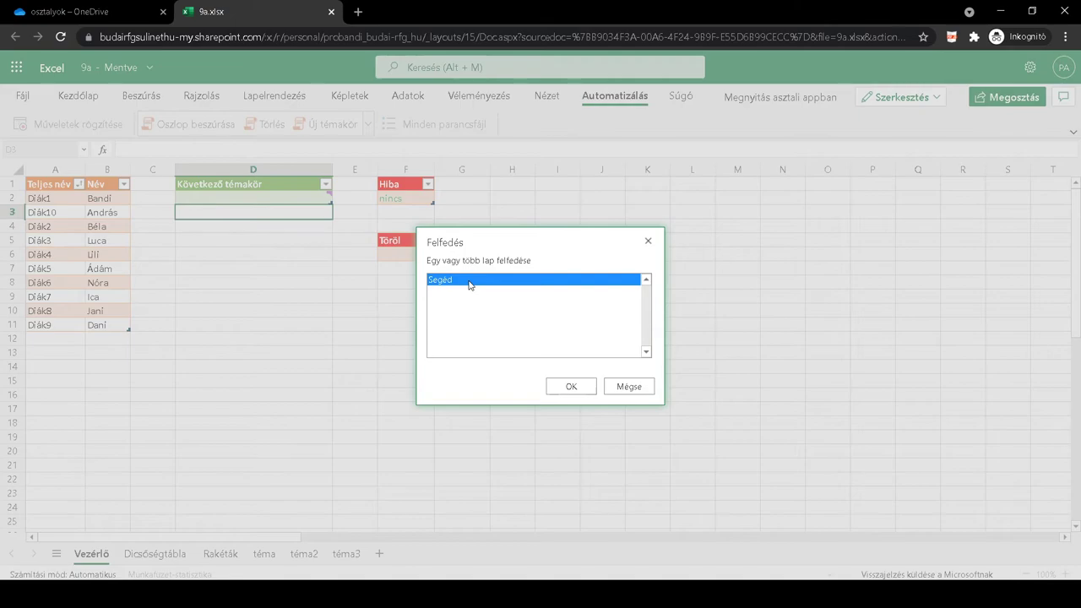
left_click(638, 388)
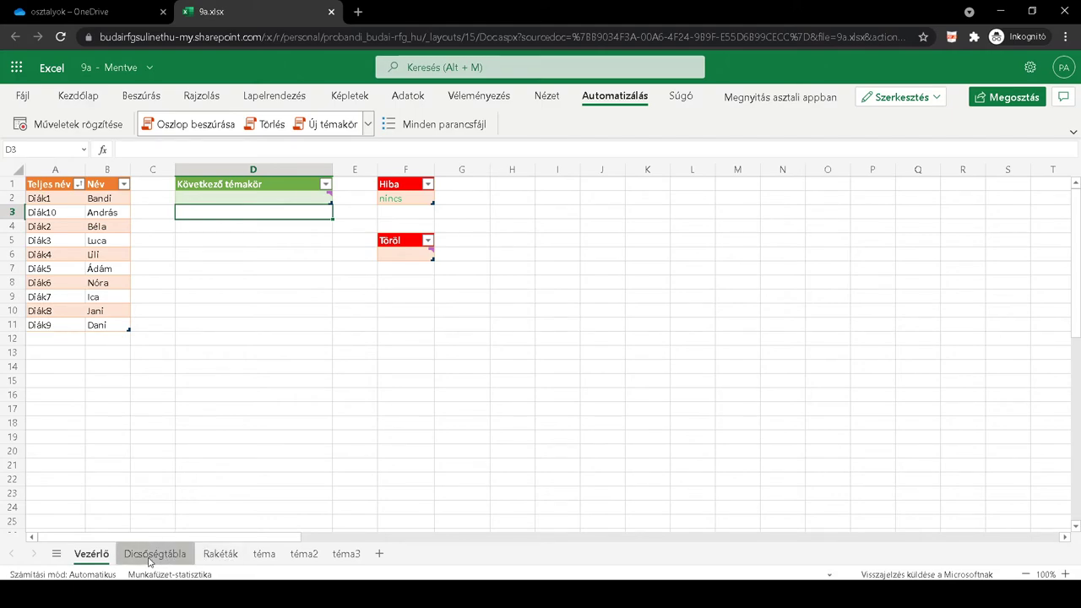
left_click(150, 558)
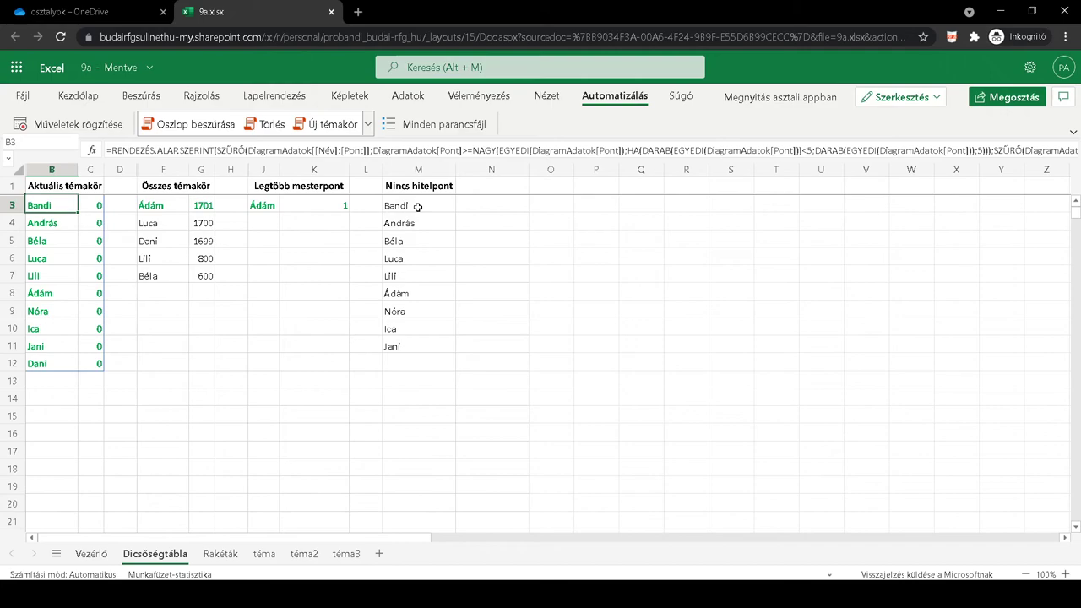
left_click(220, 554)
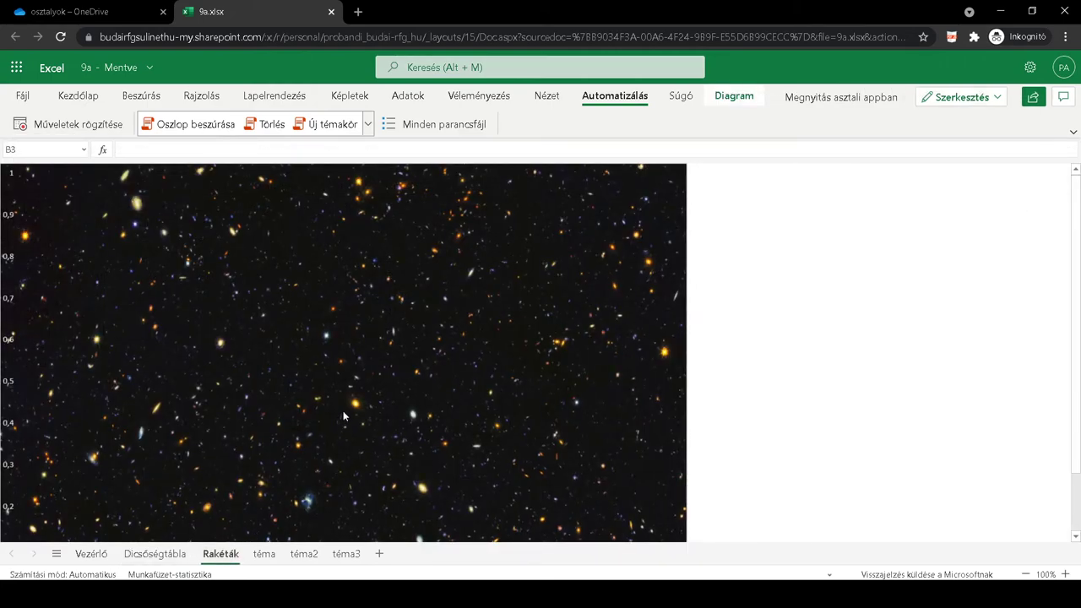
scroll(343, 414, "down", 2)
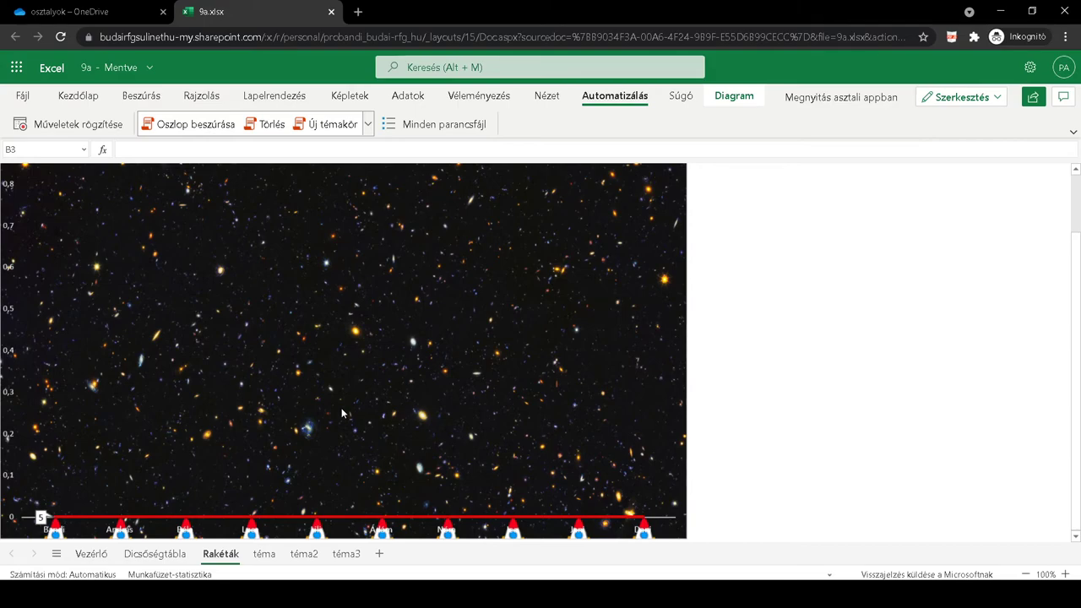
left_click(348, 556)
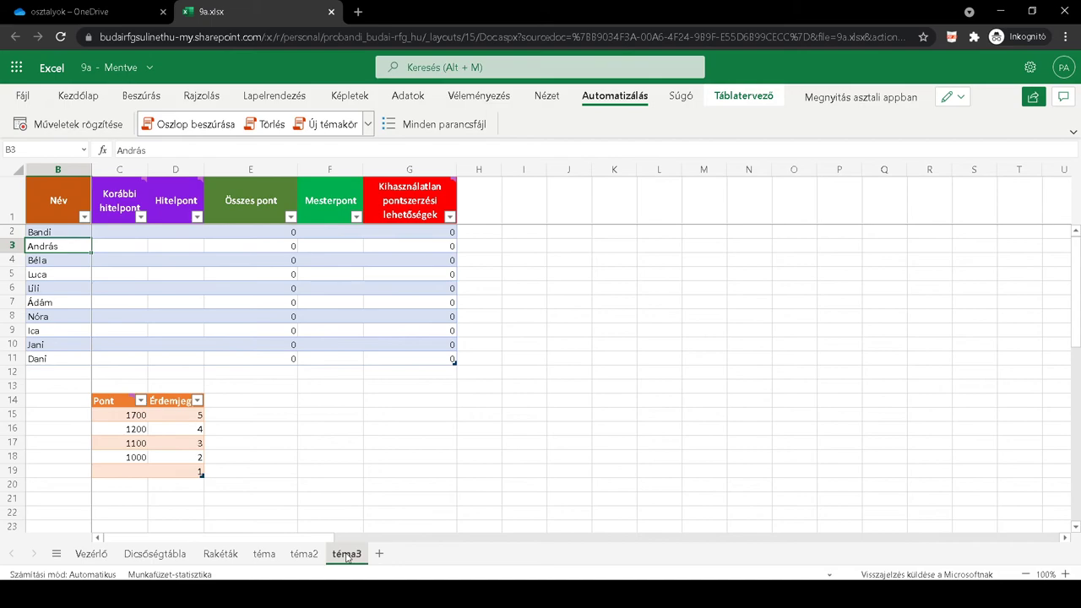
left_click(91, 554)
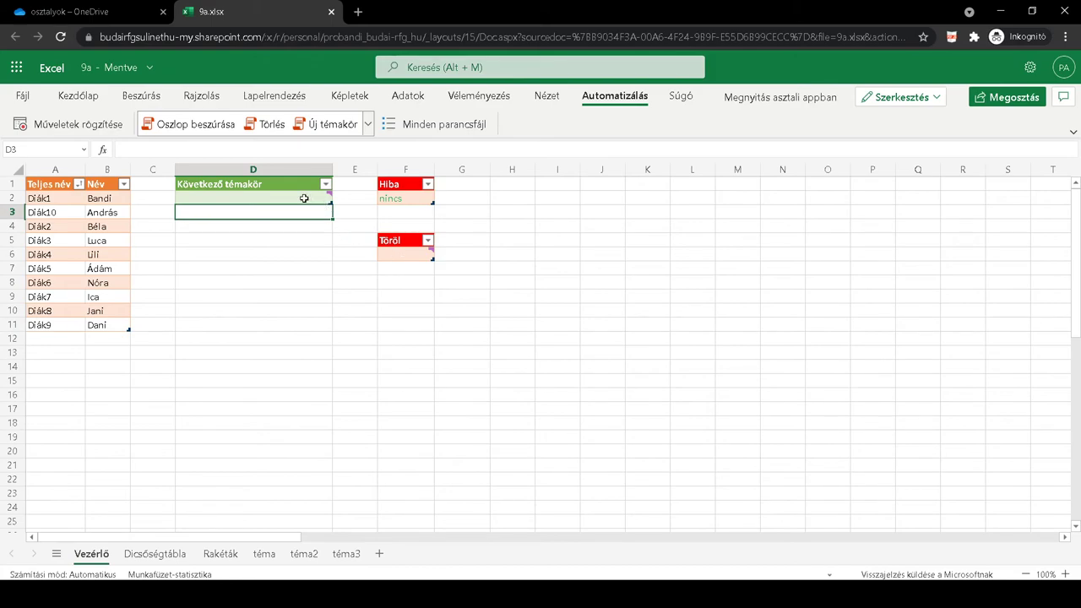
Step: Choose téma3 as the topic to delete in the Töröl cell F6
left_click(394, 253)
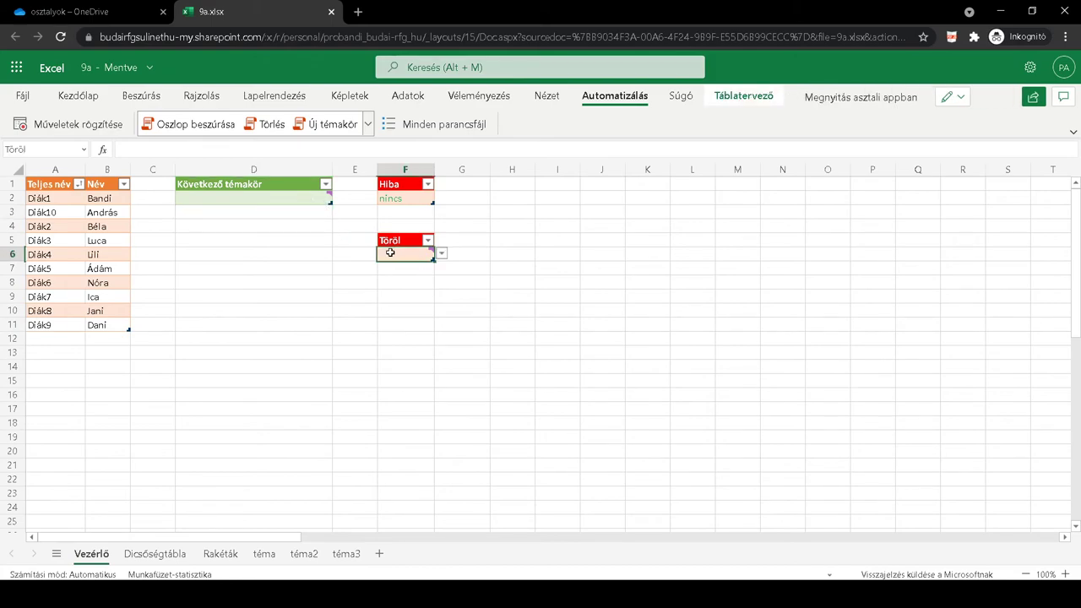
left_click(442, 254)
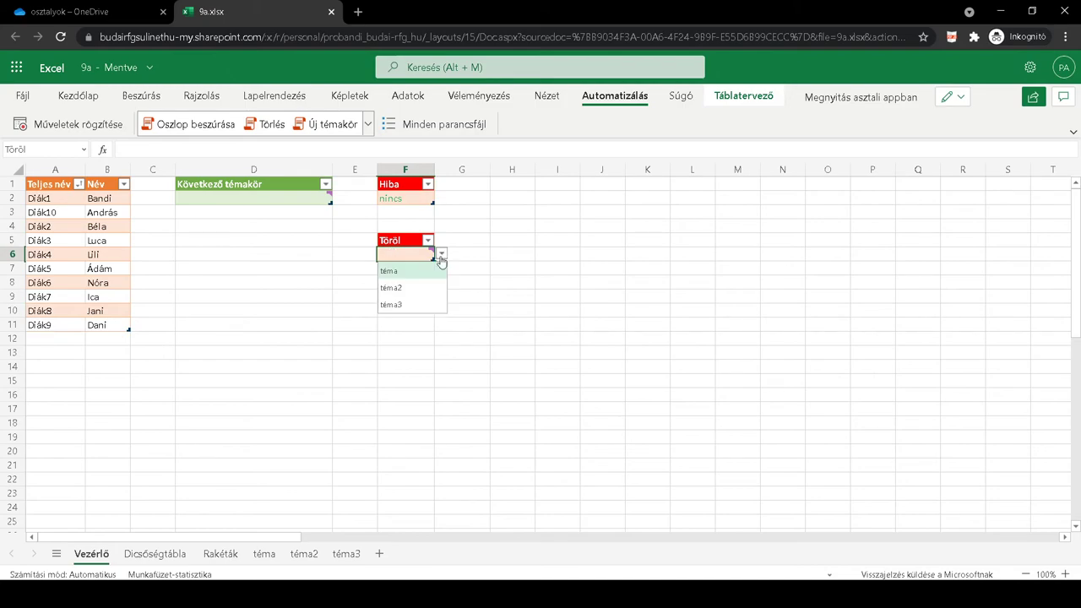
left_click(398, 306)
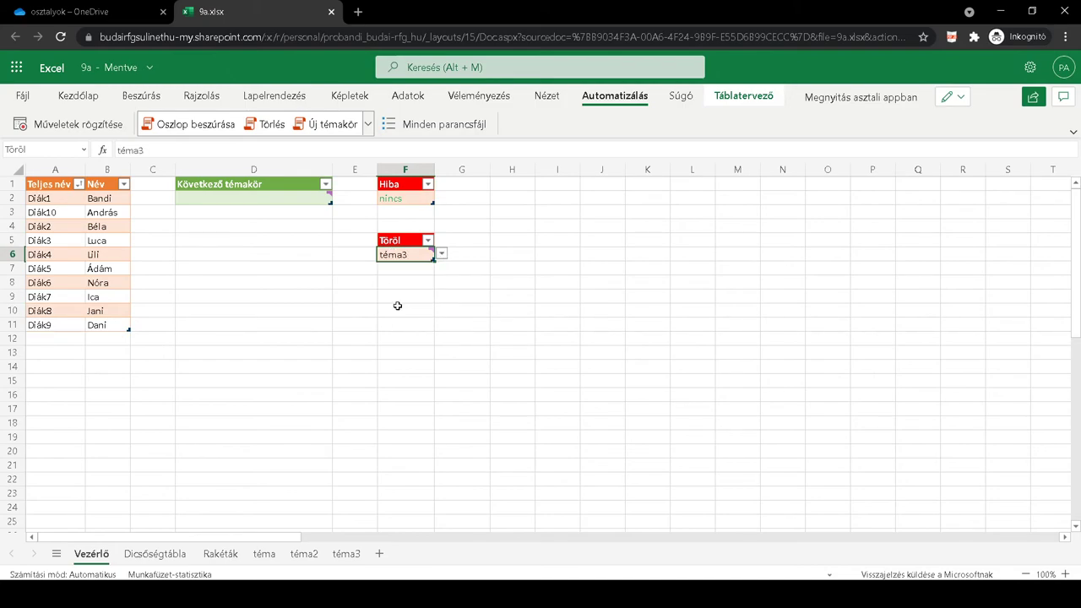
Step: Run the Törlés script to delete the téma3 sheet, then view the téma2 sheet
left_click(265, 125)
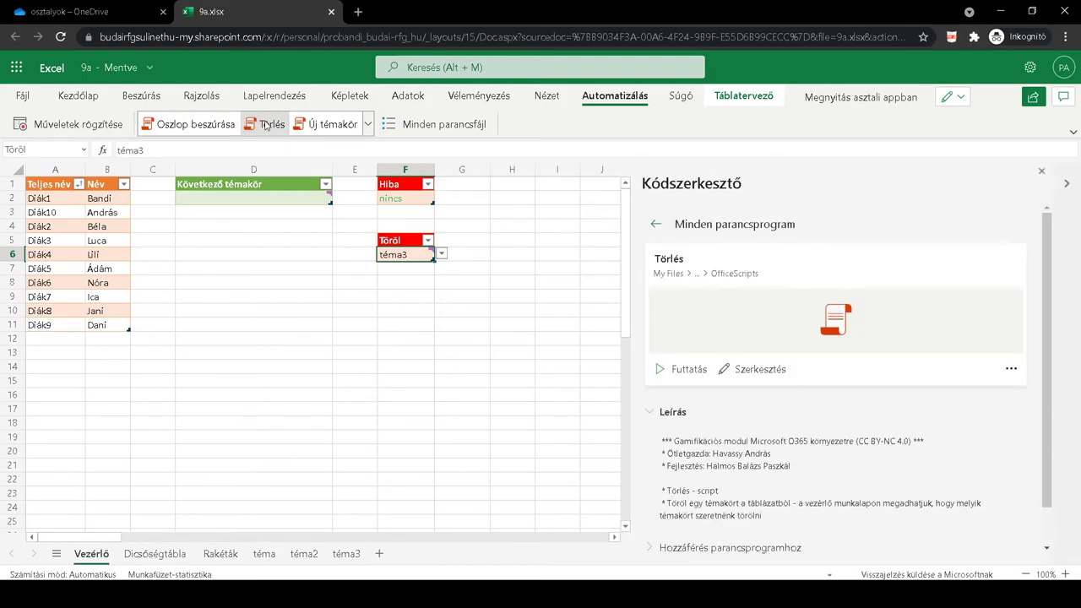
left_click(675, 375)
left_click(676, 375)
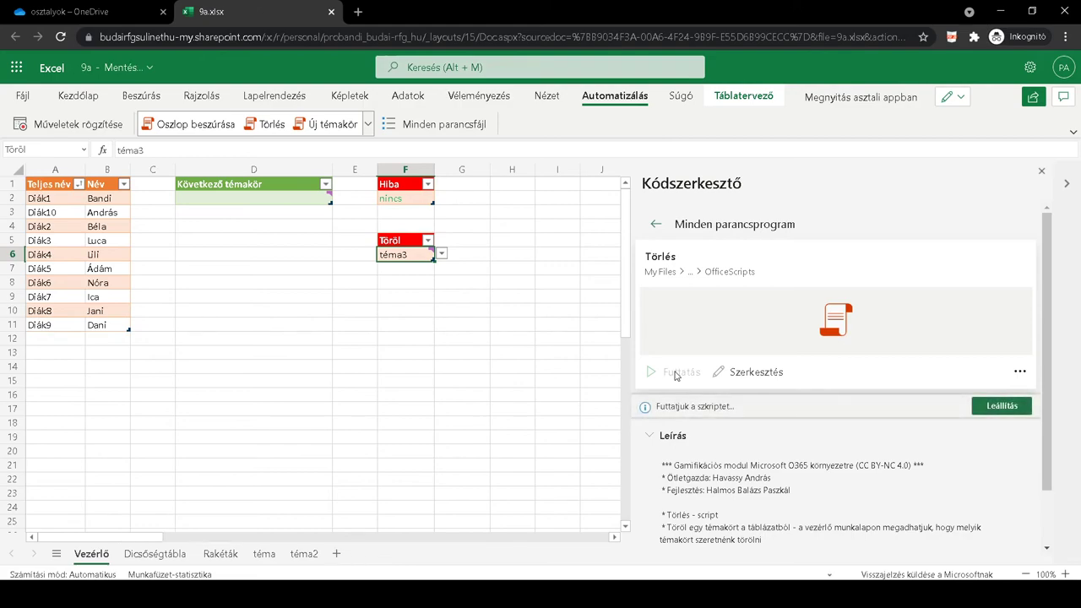
left_click(1041, 170)
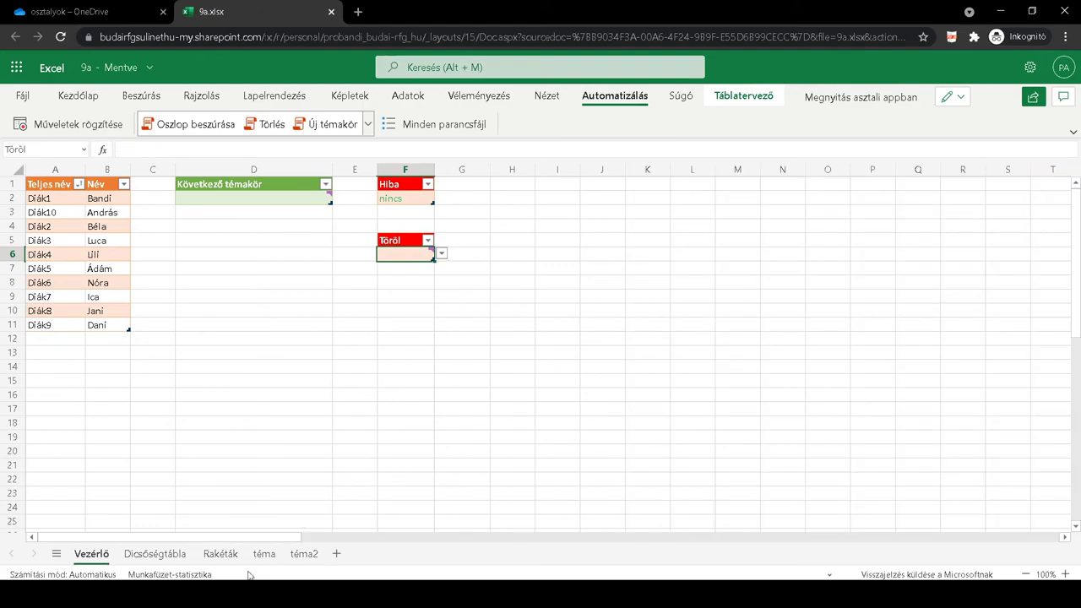
left_click(305, 555)
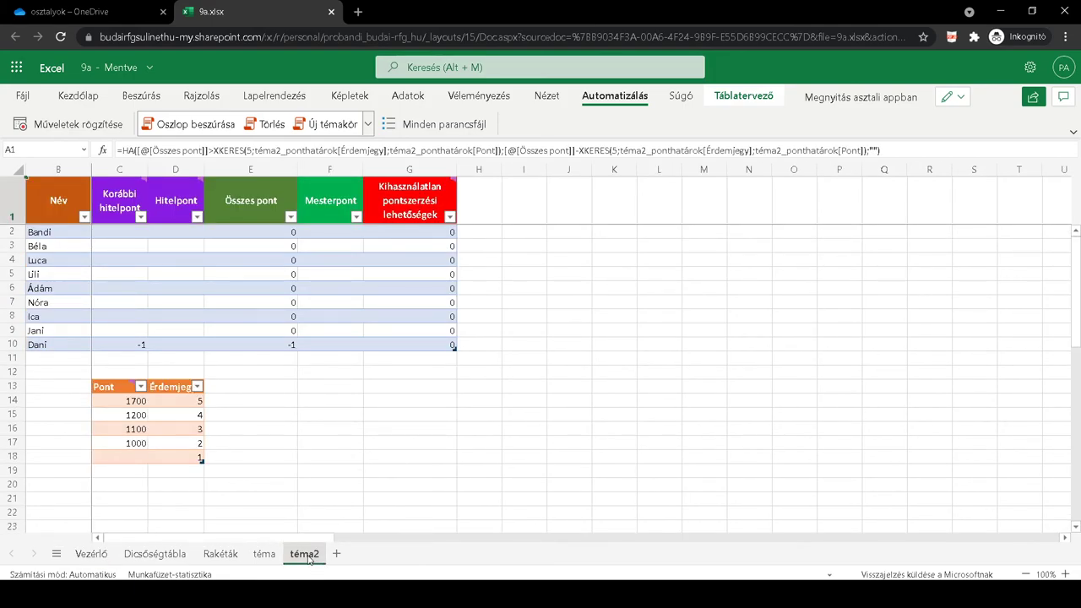
Step: Back on Vezérlő, select téma2 in F6 and run the Törlés script to delete it
left_click(85, 556)
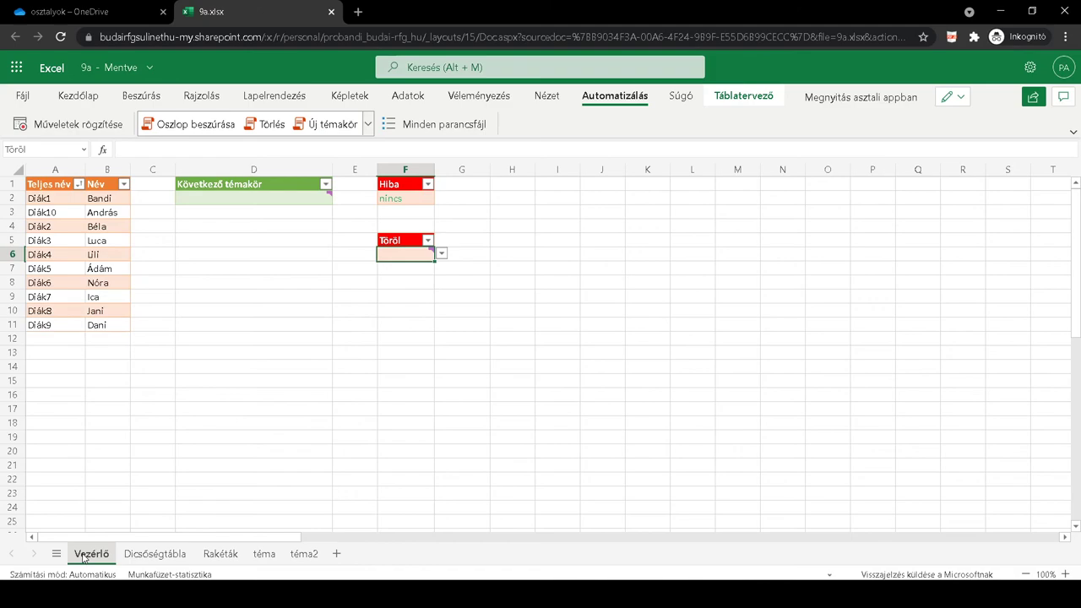
left_click(441, 255)
left_click(407, 290)
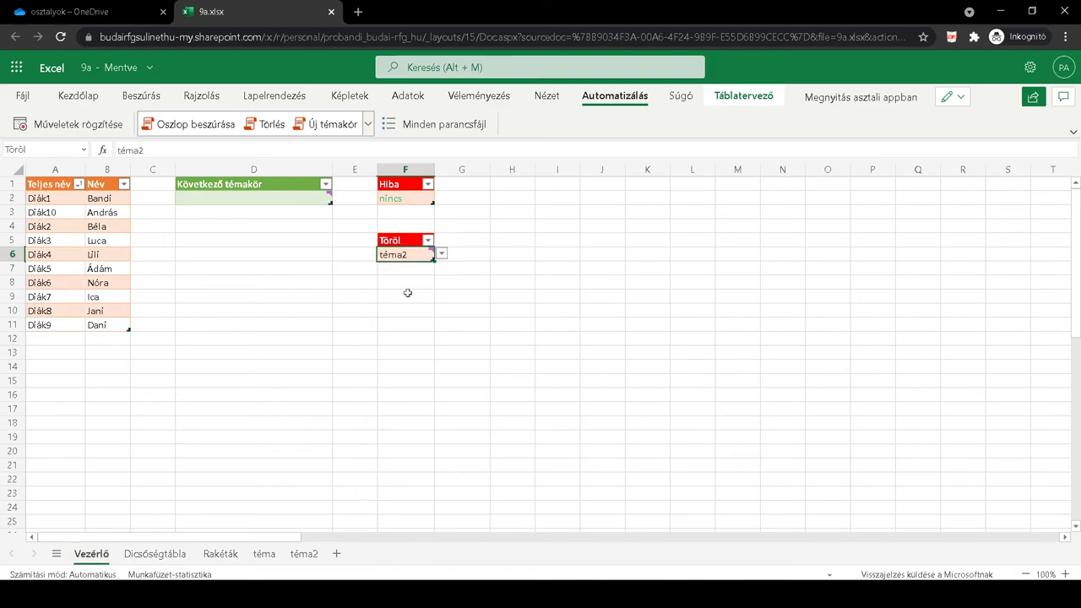
left_click(272, 125)
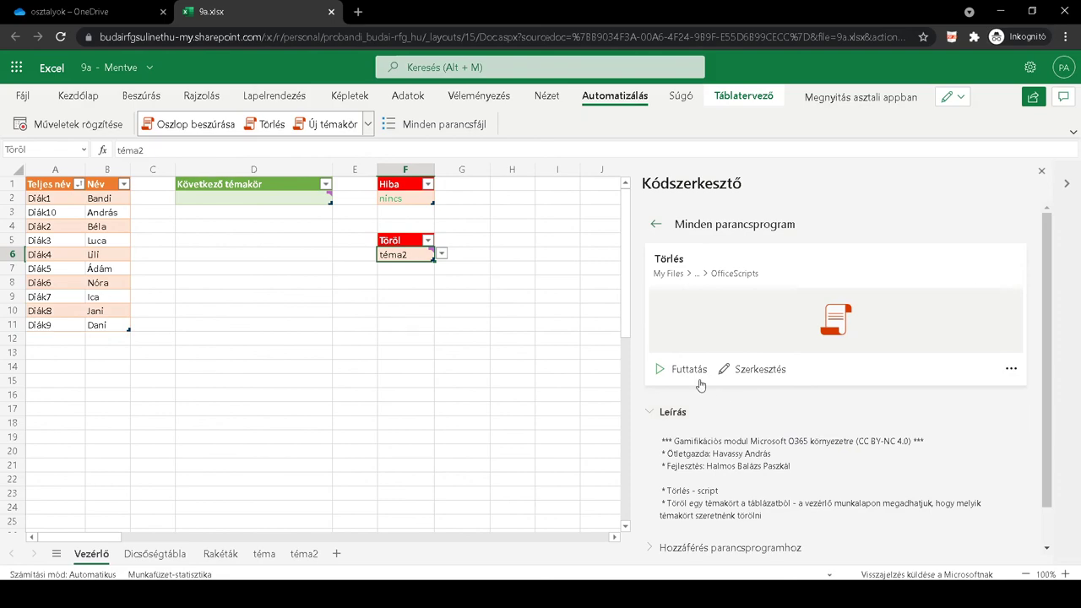
left_click(682, 372)
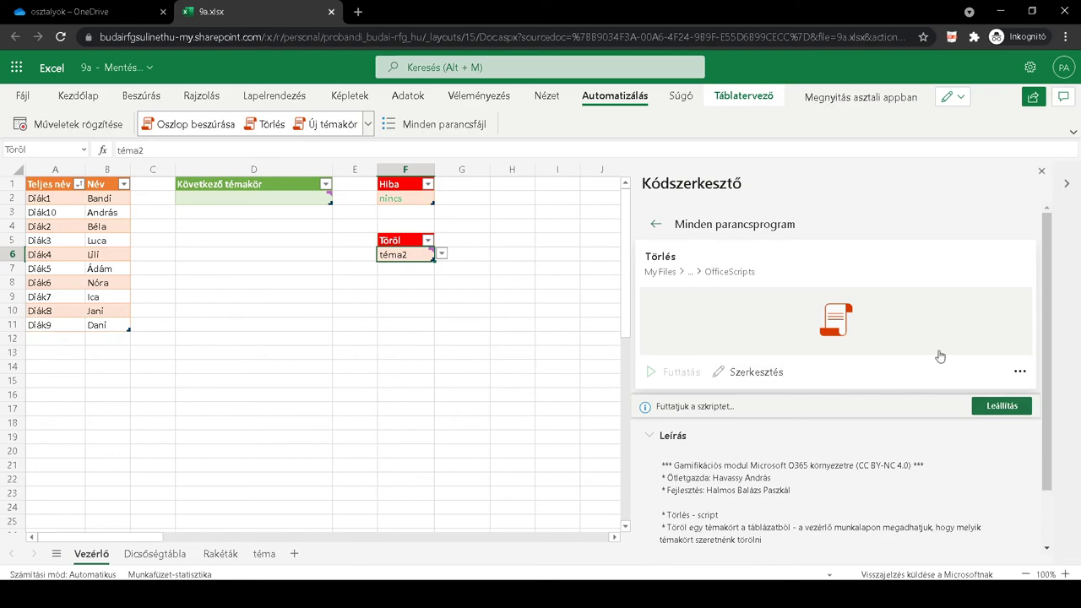
left_click(1042, 173)
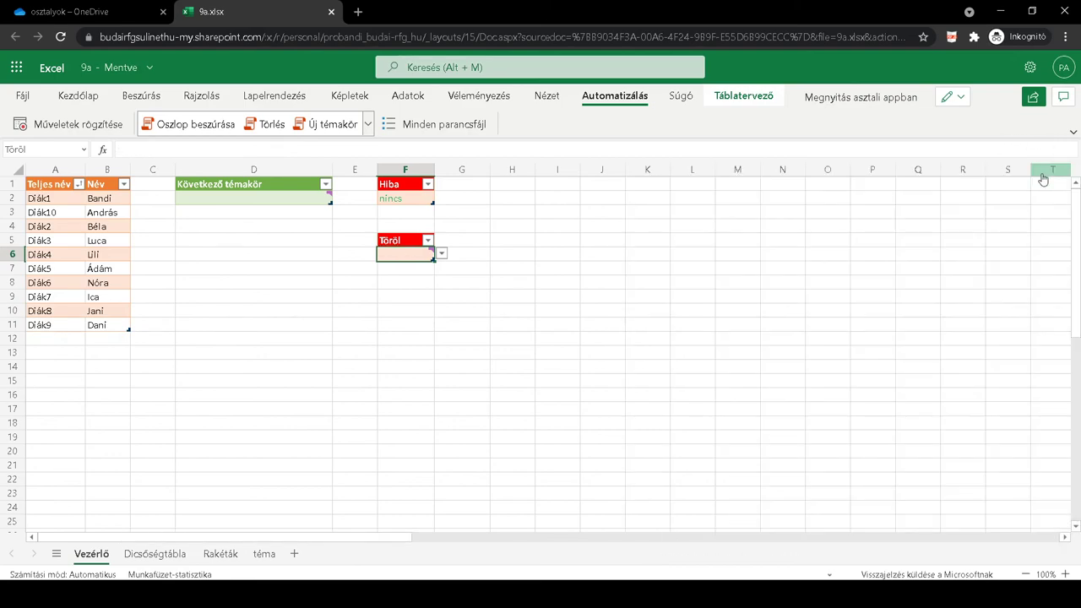
Step: After checking the téma sheet, show the Rakéták rocket chart full-screen with F11
left_click(234, 555)
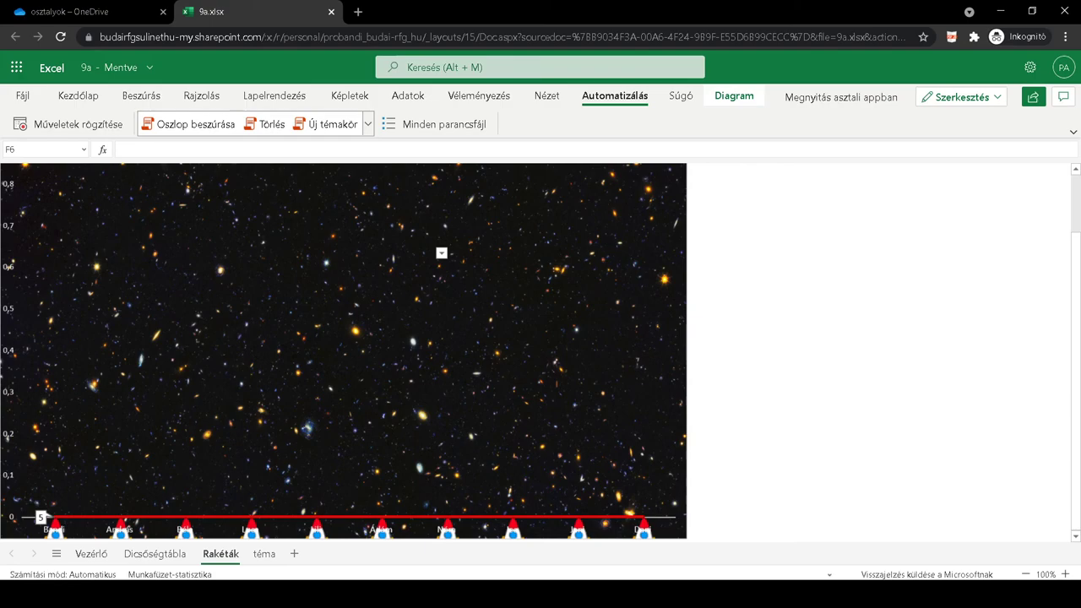
left_click(262, 554)
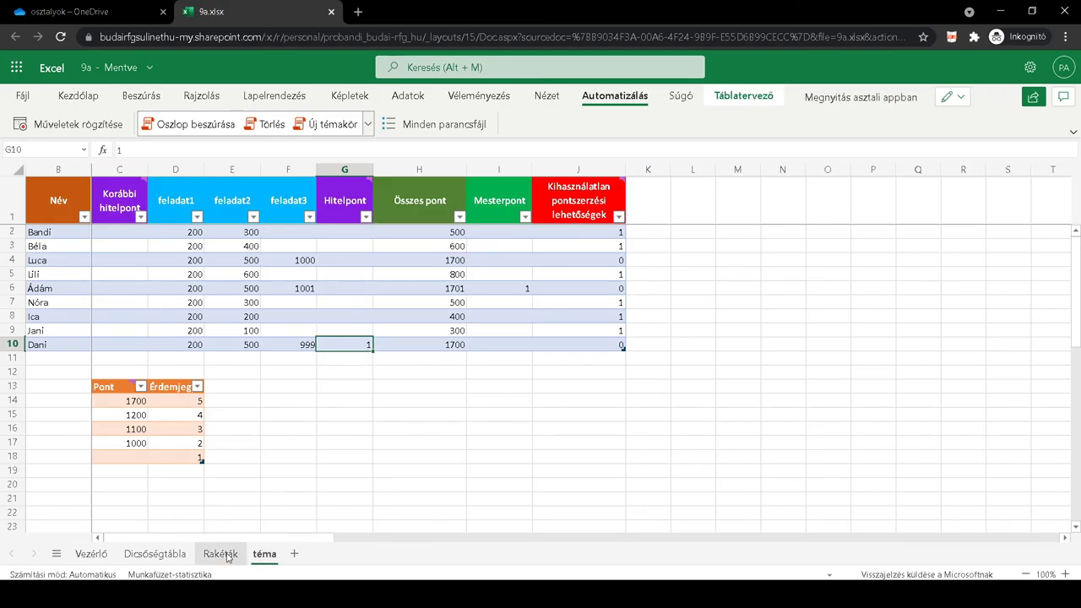
left_click(222, 555)
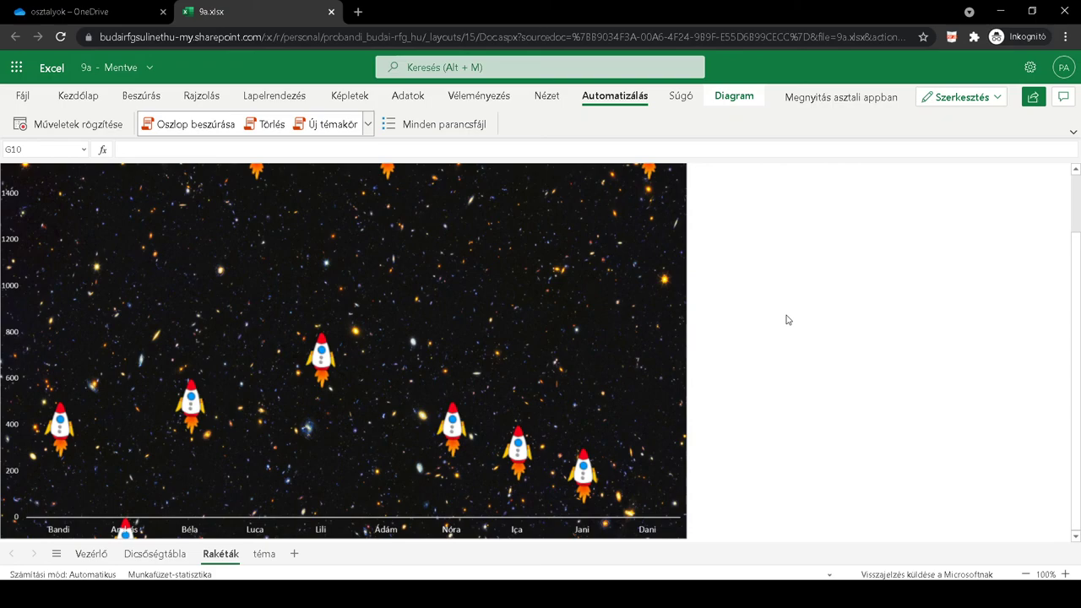
key("F11")
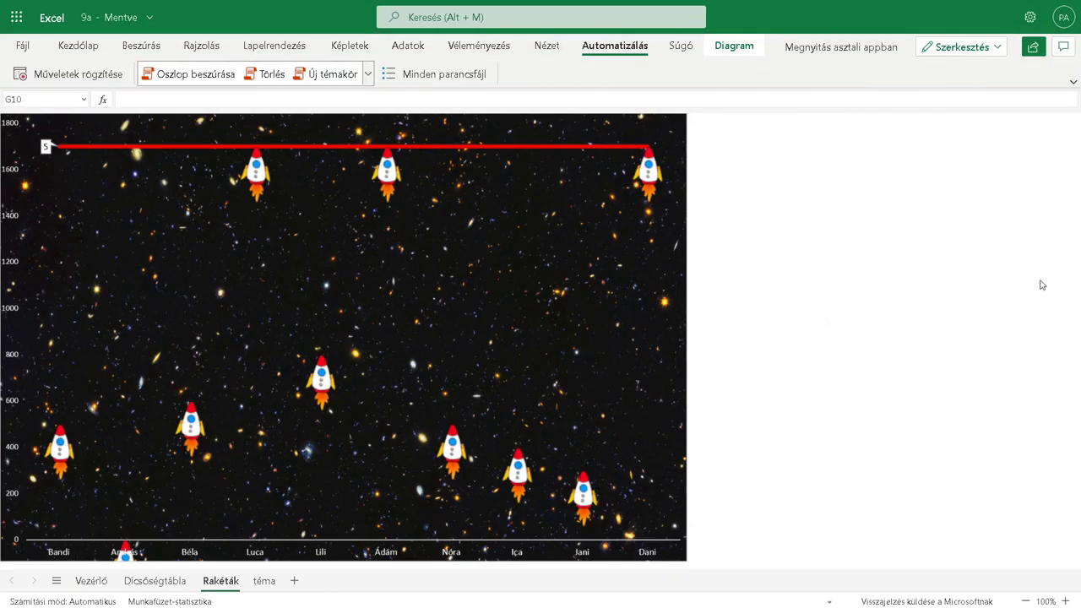